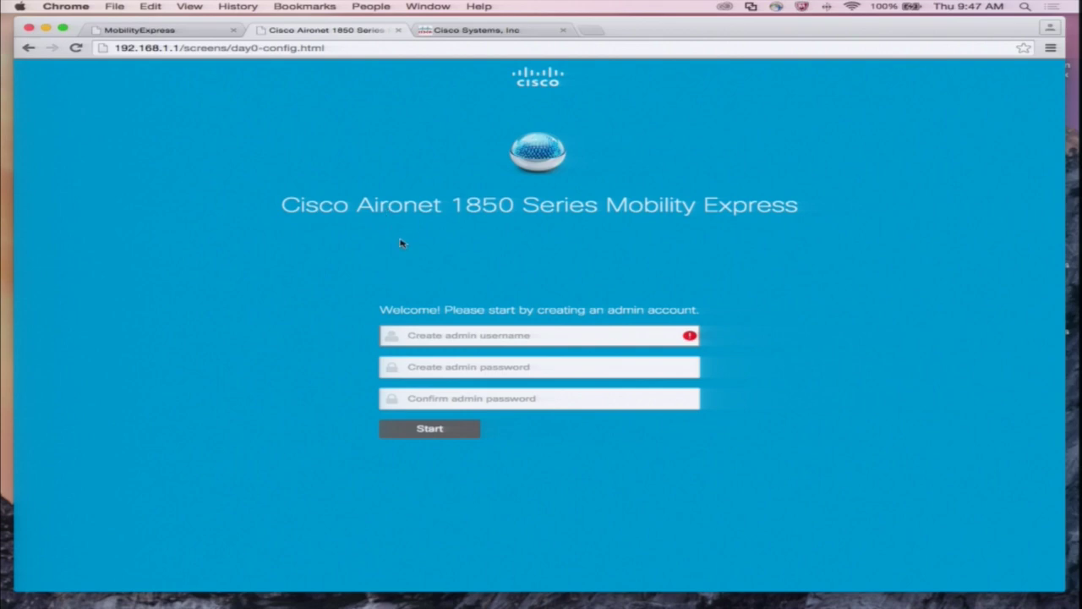
Create the admin account with username admin and a matching password, then start setup
text(admin)
key(Tab)
key(Tab)
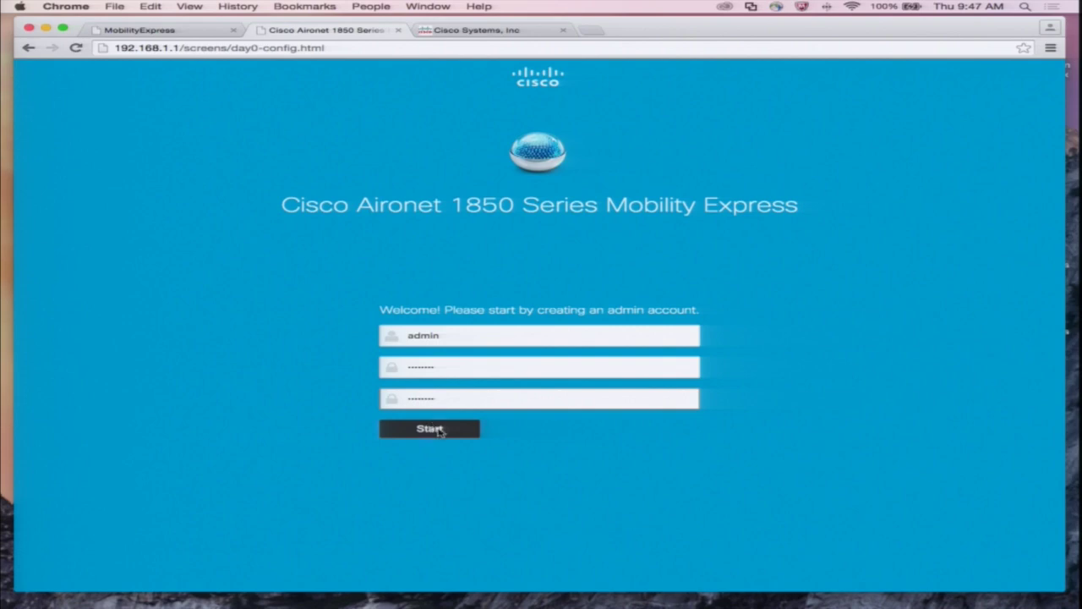
click(438, 429)
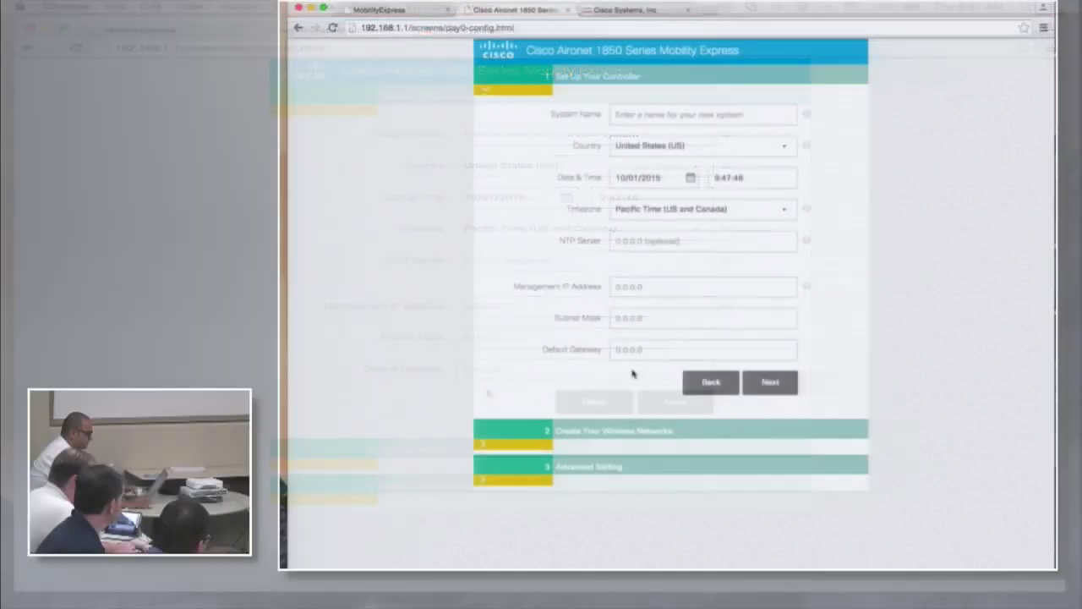
Name the system 'me' and keep United States (US) as the country
click(540, 135)
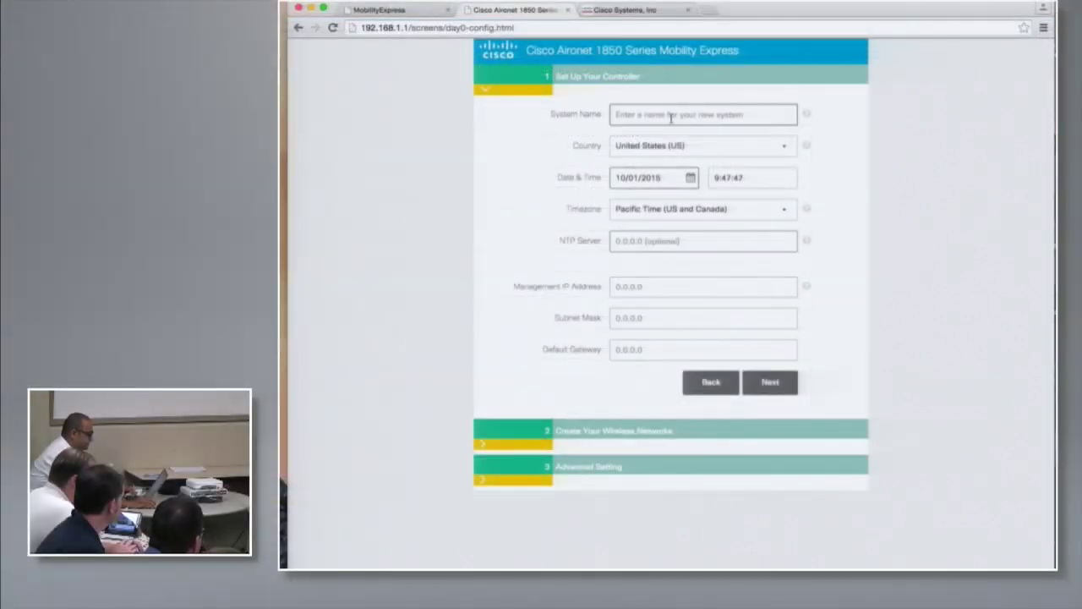
text(me)
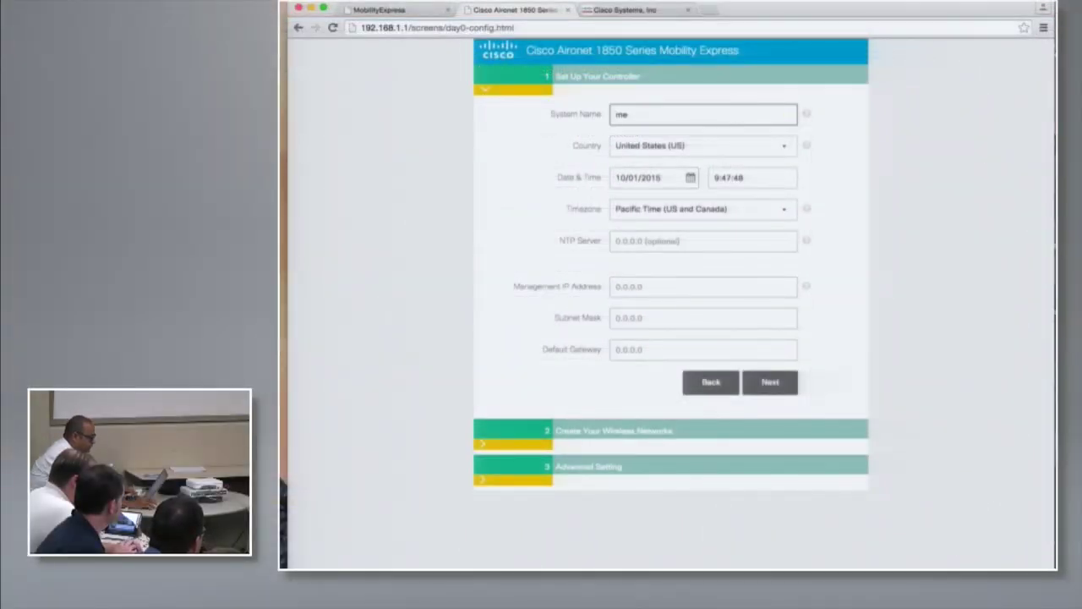
click(683, 147)
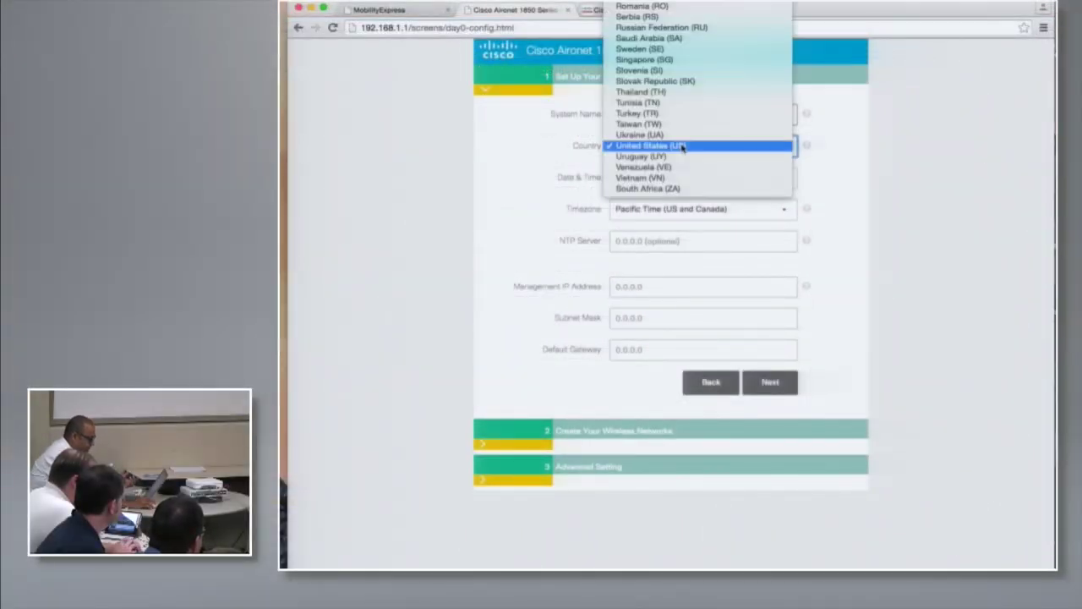
click(837, 152)
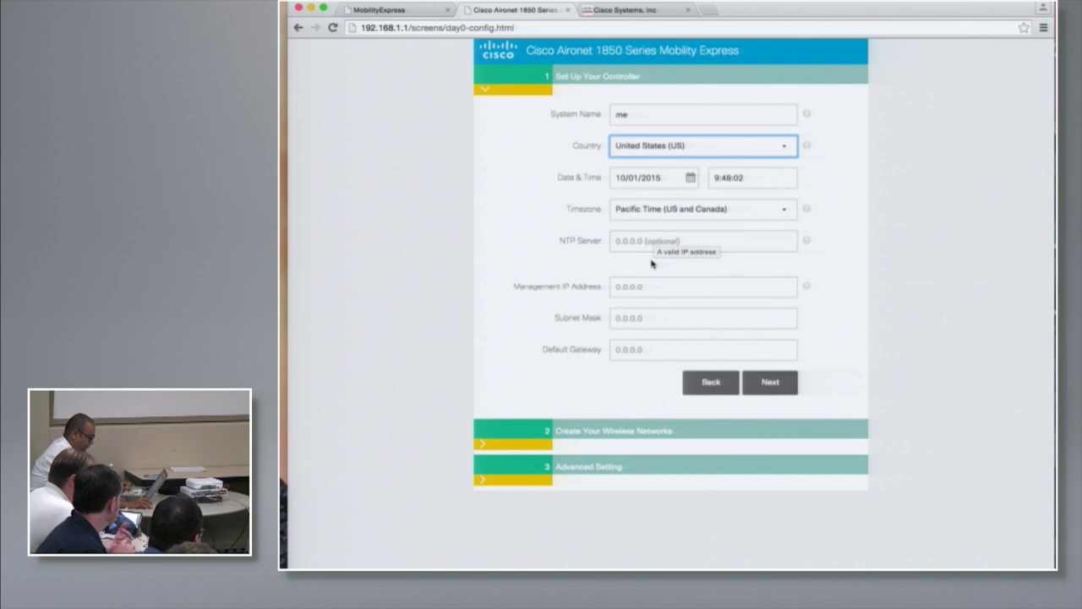
click(705, 271)
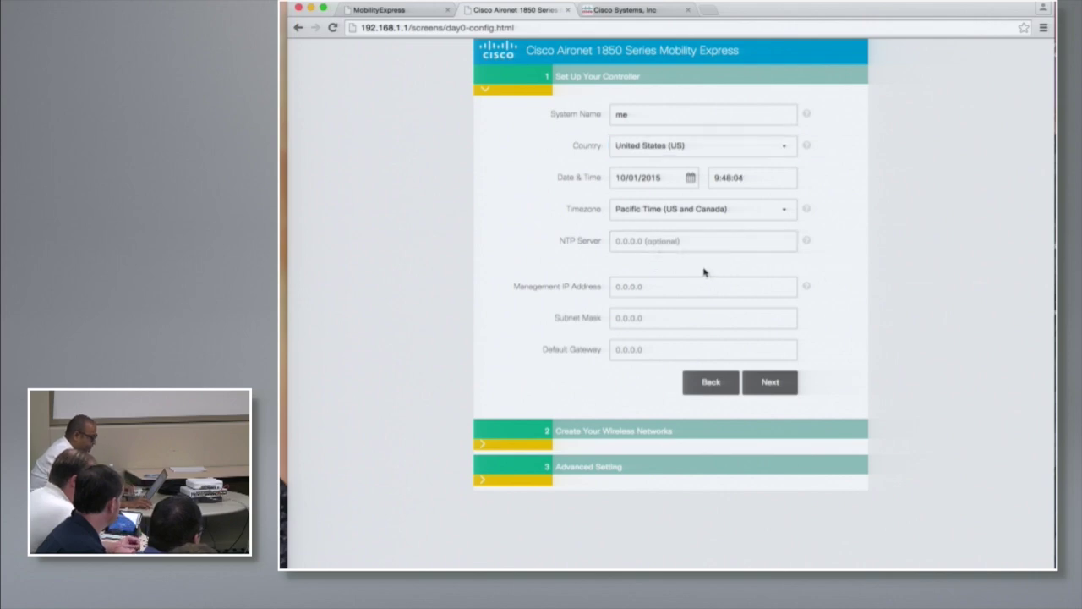
Set management IP 10.10.10.10, mask 255.255.255.0, gateway 10.10.10.1, and continue
click(667, 286)
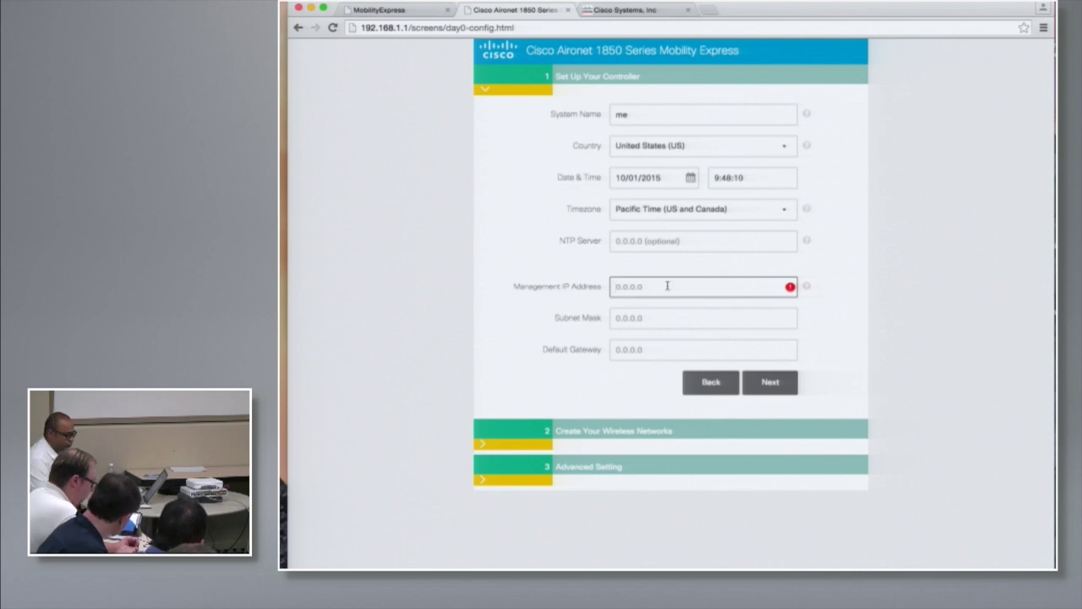
text(10.10)
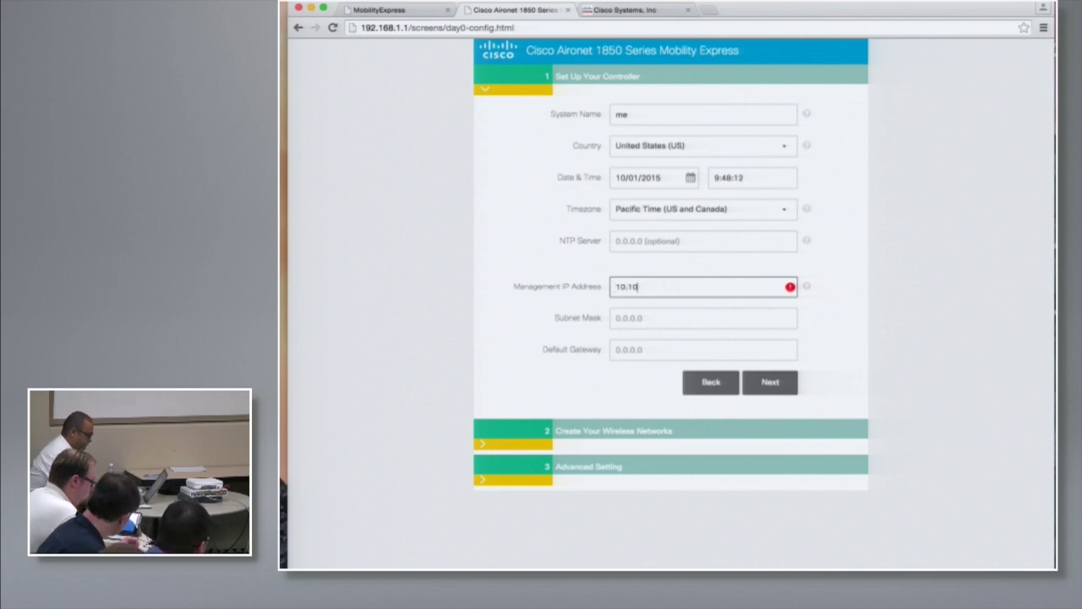
text(.10.10)
click(666, 323)
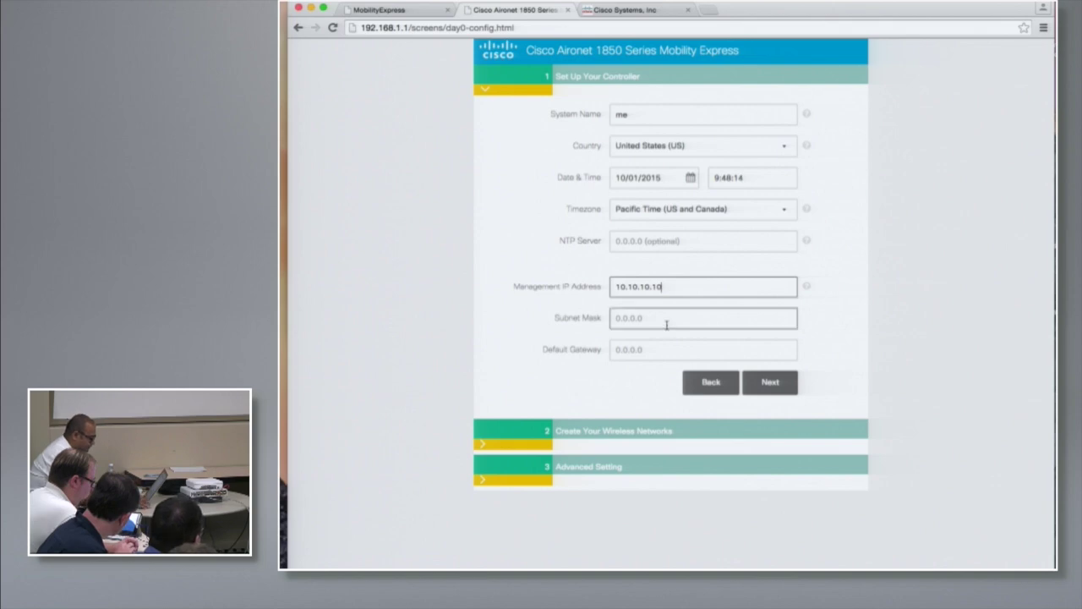
text(255.255.255.0)
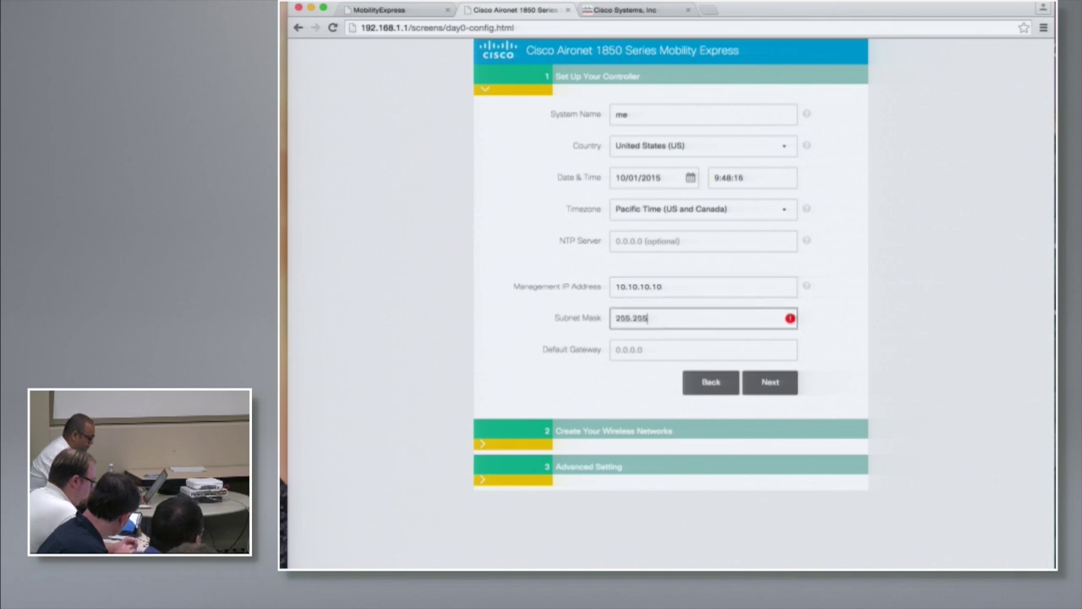
click(663, 346)
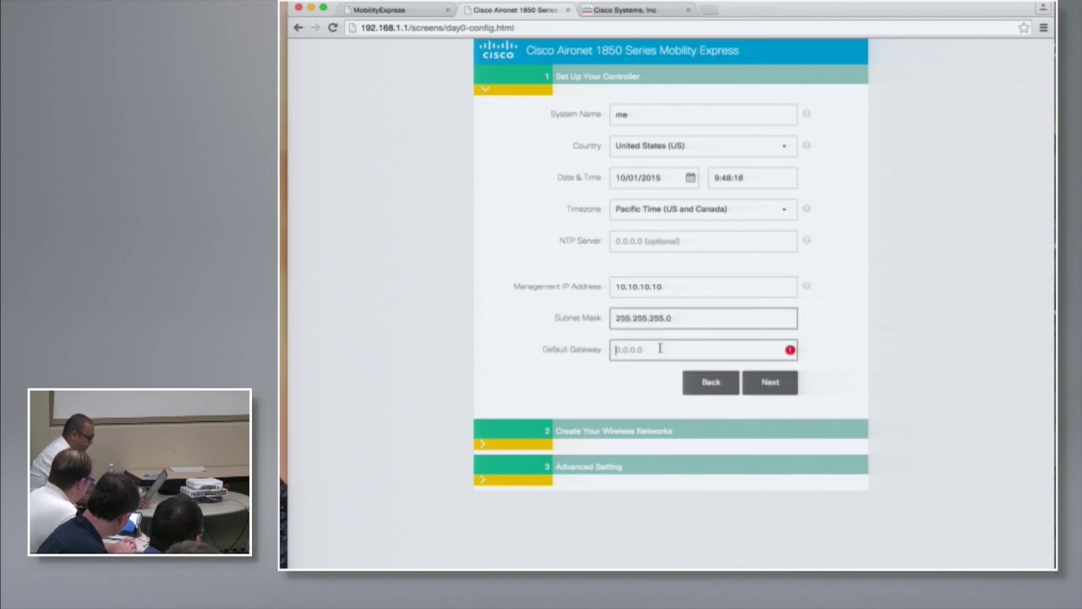
text(10.10.10.1)
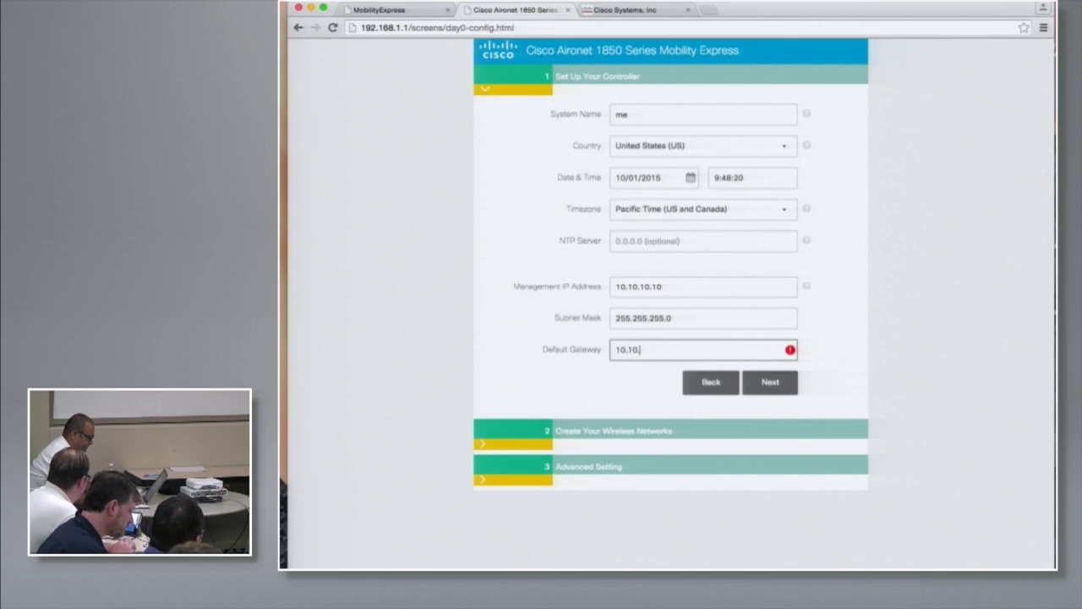
click(760, 383)
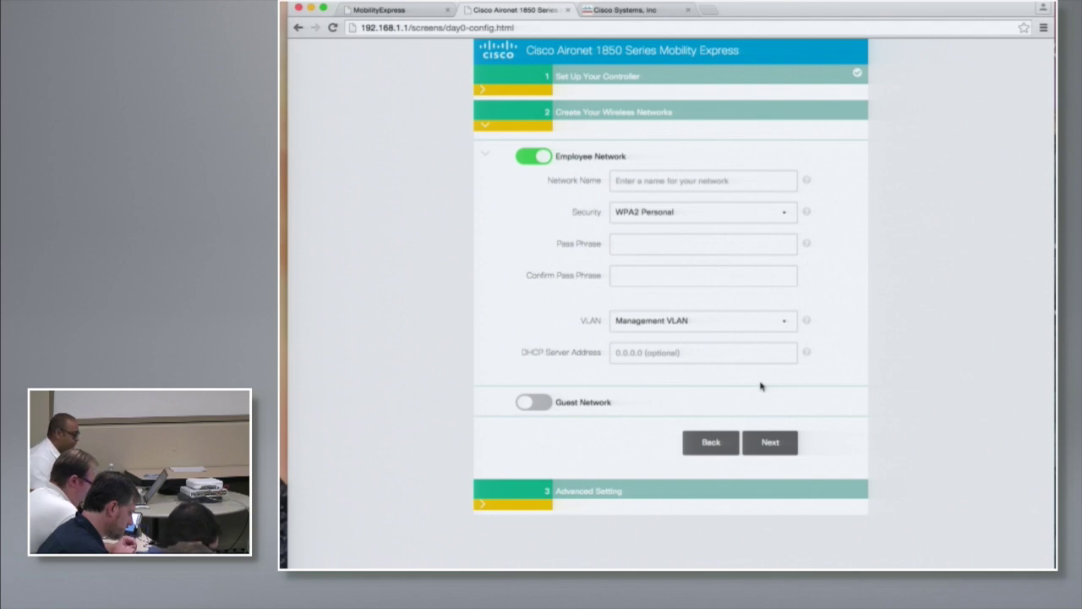
Name the network 'employee' and set its security to WPA2 Personal
click(786, 180)
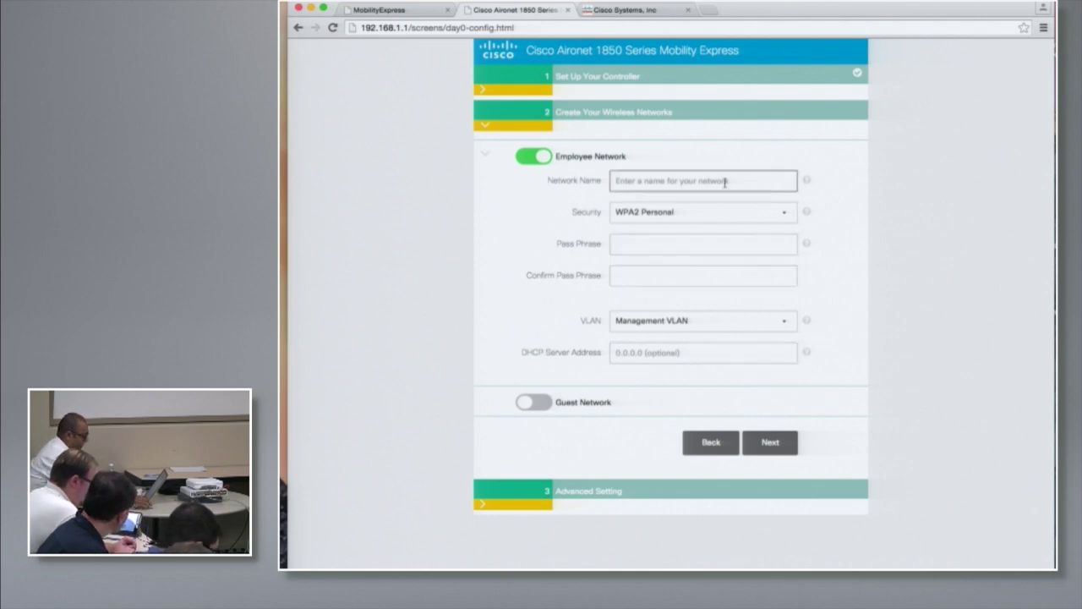
text(employee)
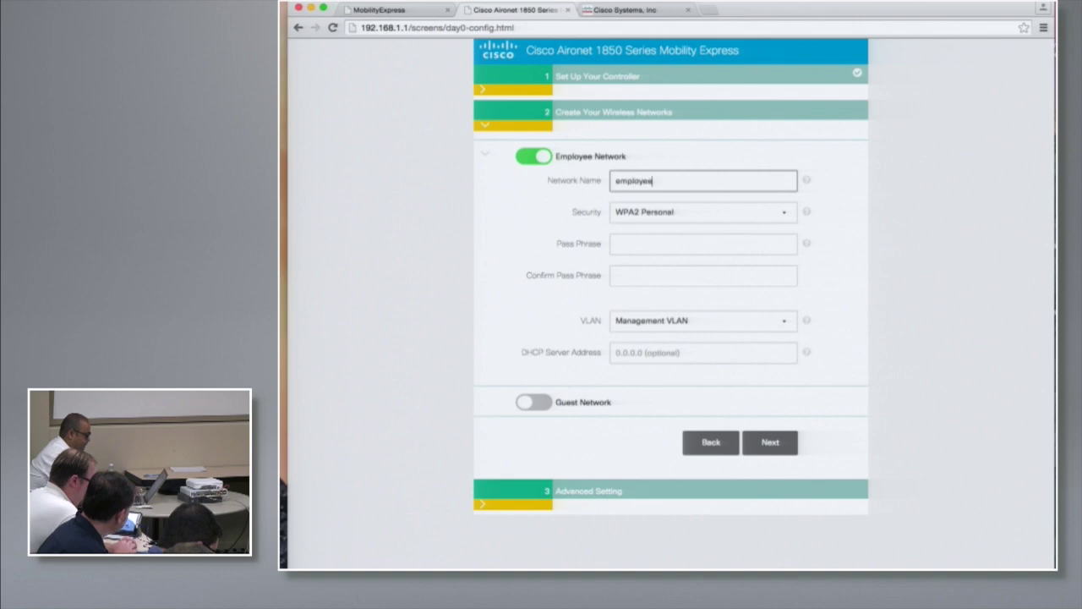
click(744, 210)
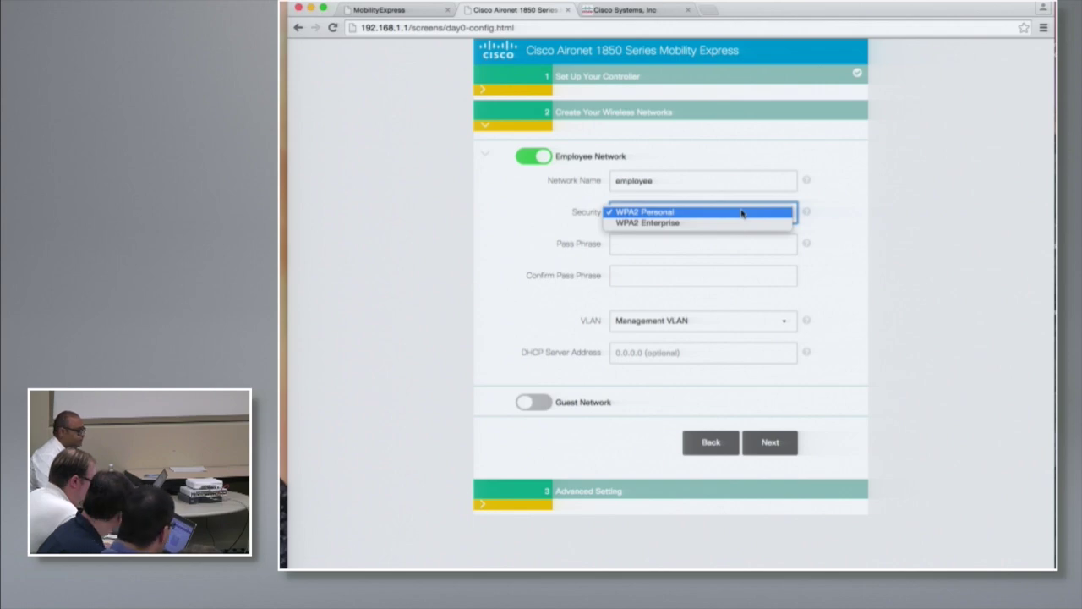
click(711, 224)
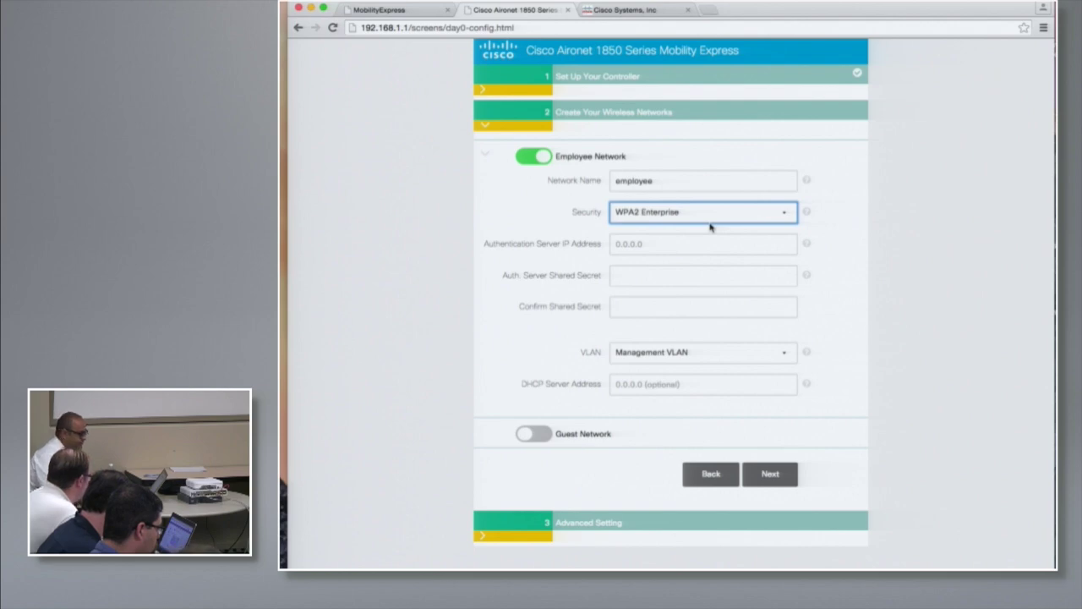
click(712, 217)
click(696, 203)
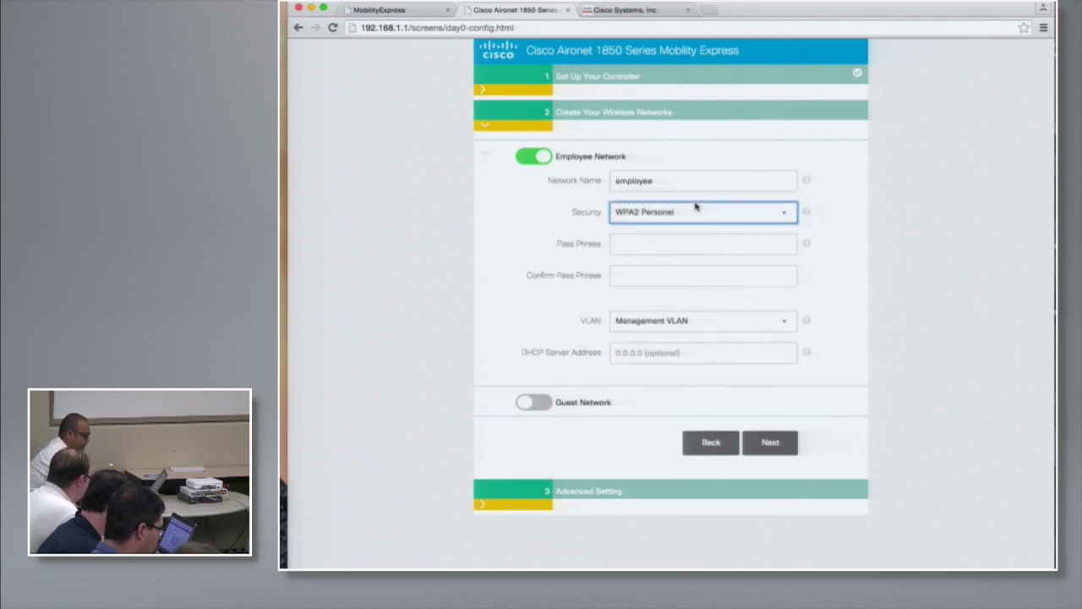
Enter and confirm the employee network pass phrase
click(687, 244)
text(••••••)
click(683, 271)
text(••••••••)
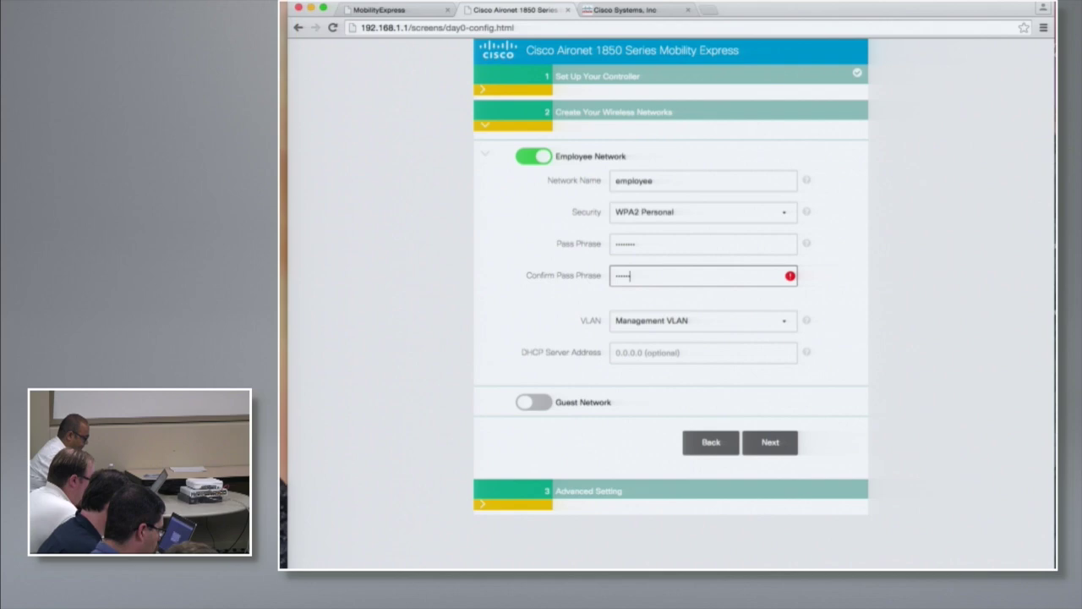
click(727, 306)
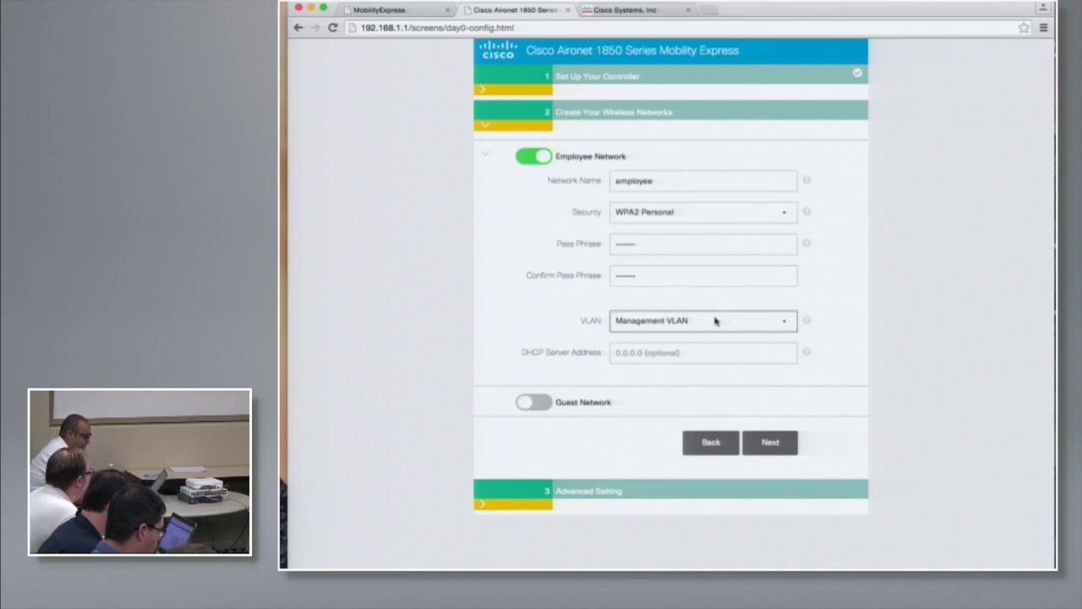
Put the employee network on the Management VLAN after trying a new VLAN
click(716, 320)
click(703, 334)
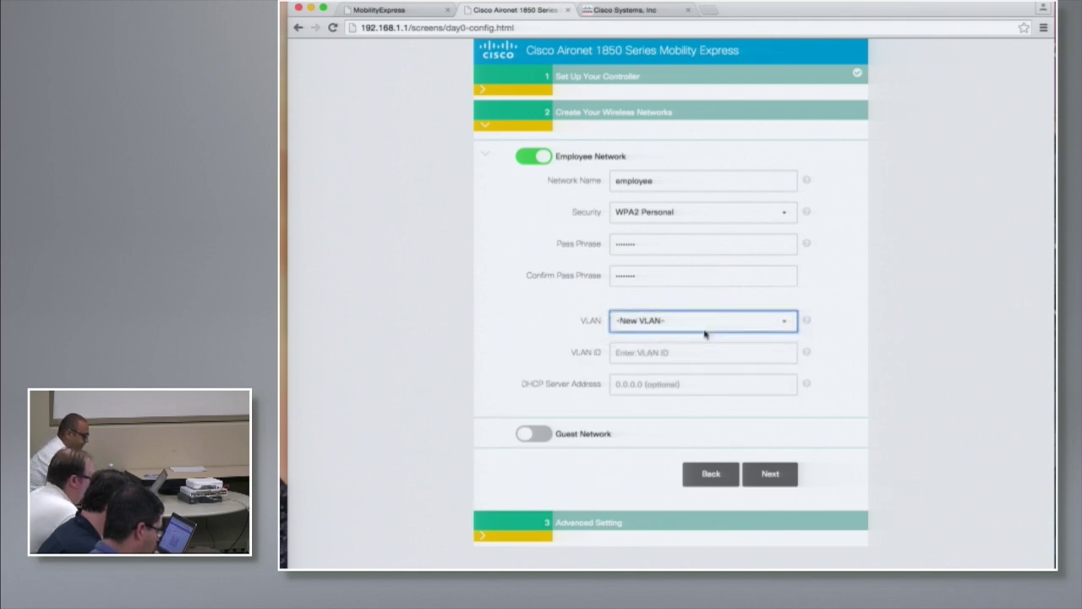
click(690, 352)
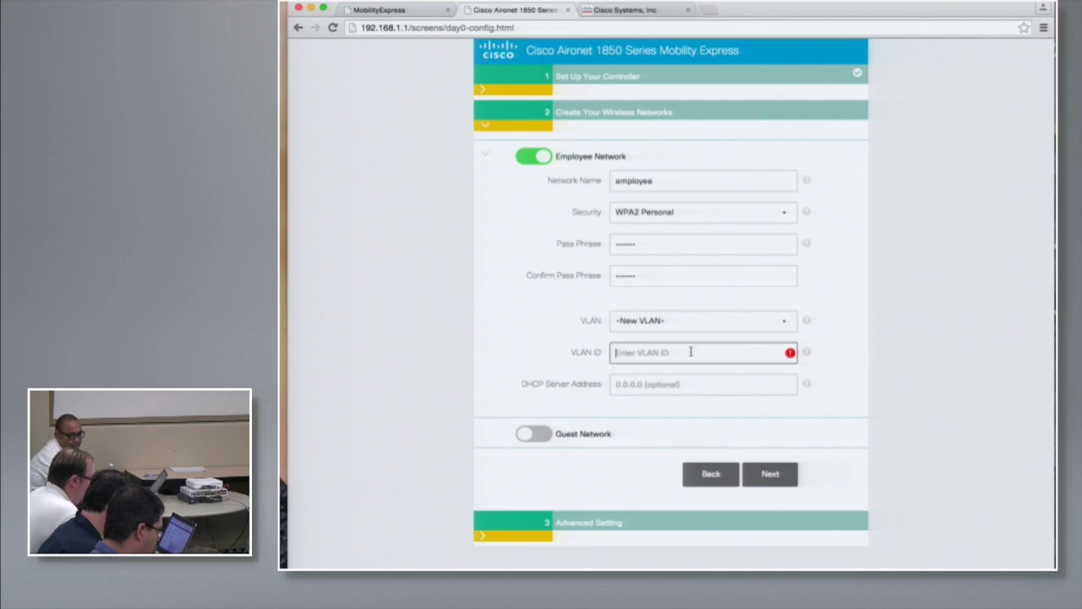
click(662, 321)
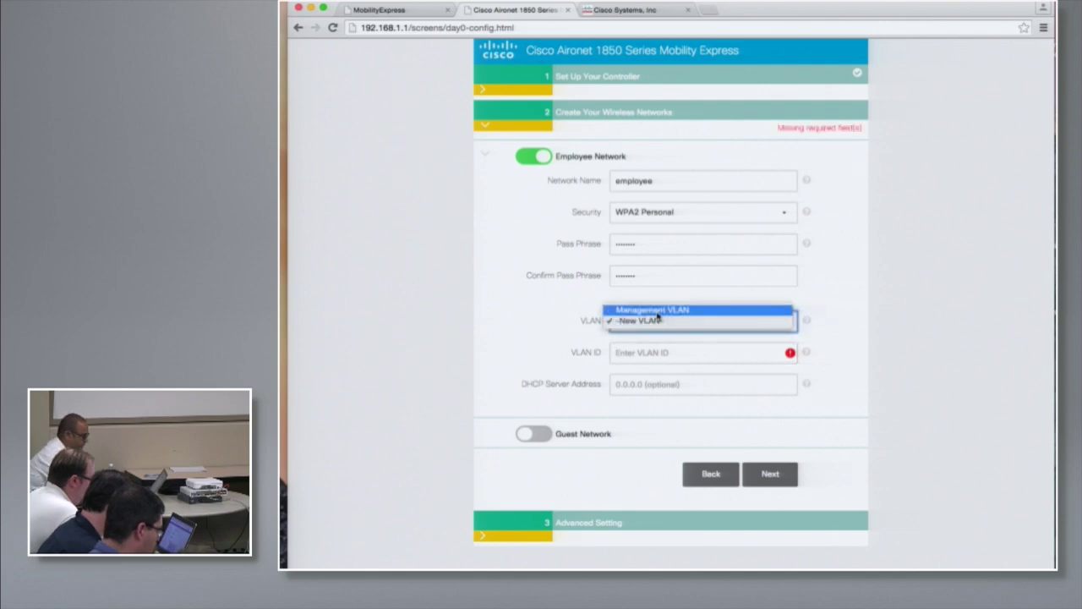
click(658, 311)
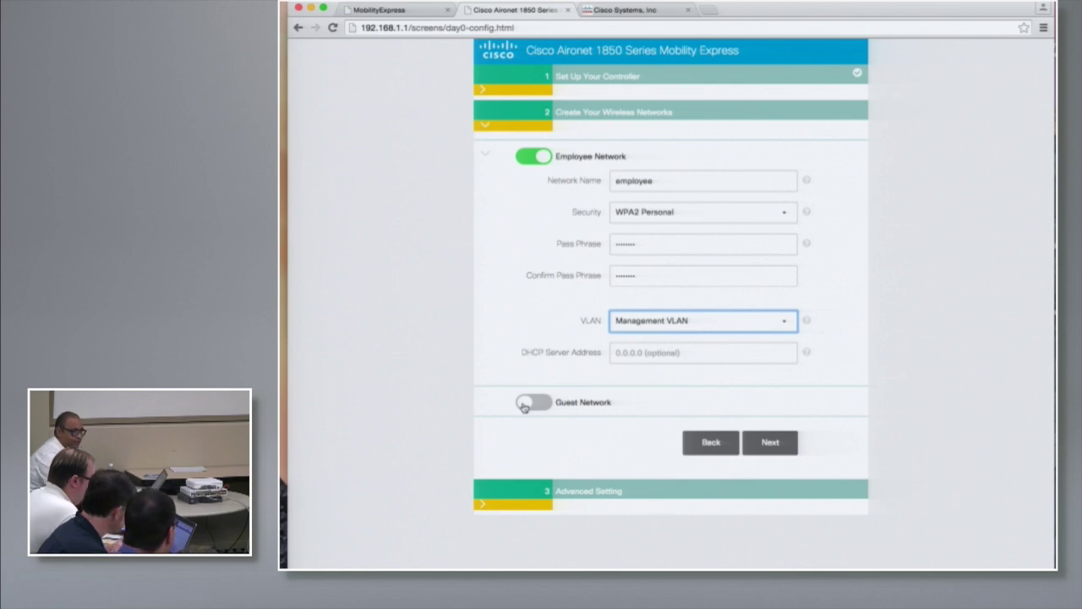
Review the guest network's Web Consent security and VLAN options, then turn it off and continue
click(526, 403)
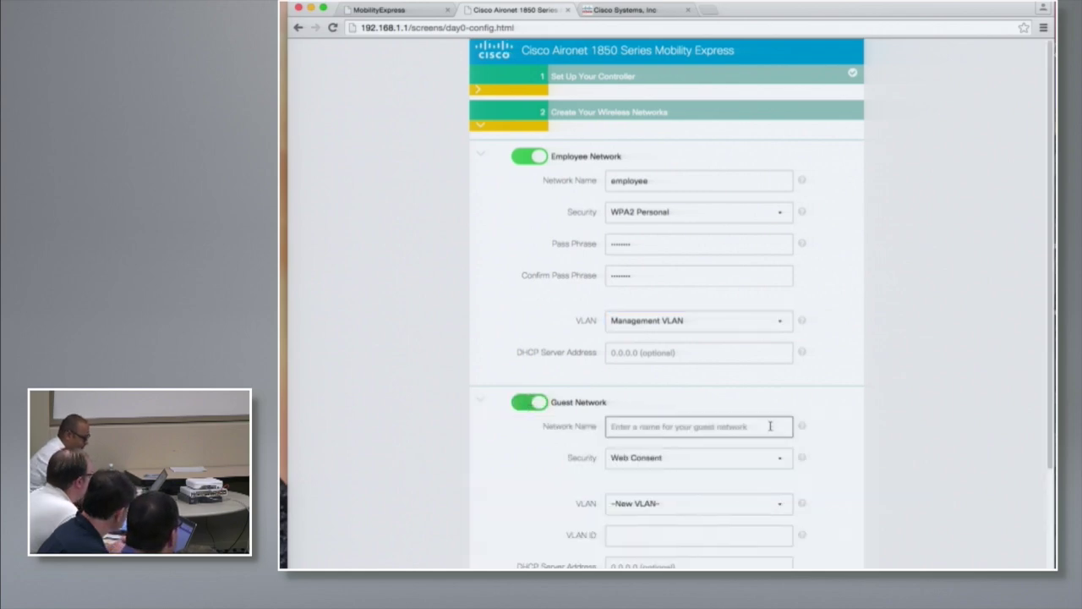
scroll(770, 426, down, 3)
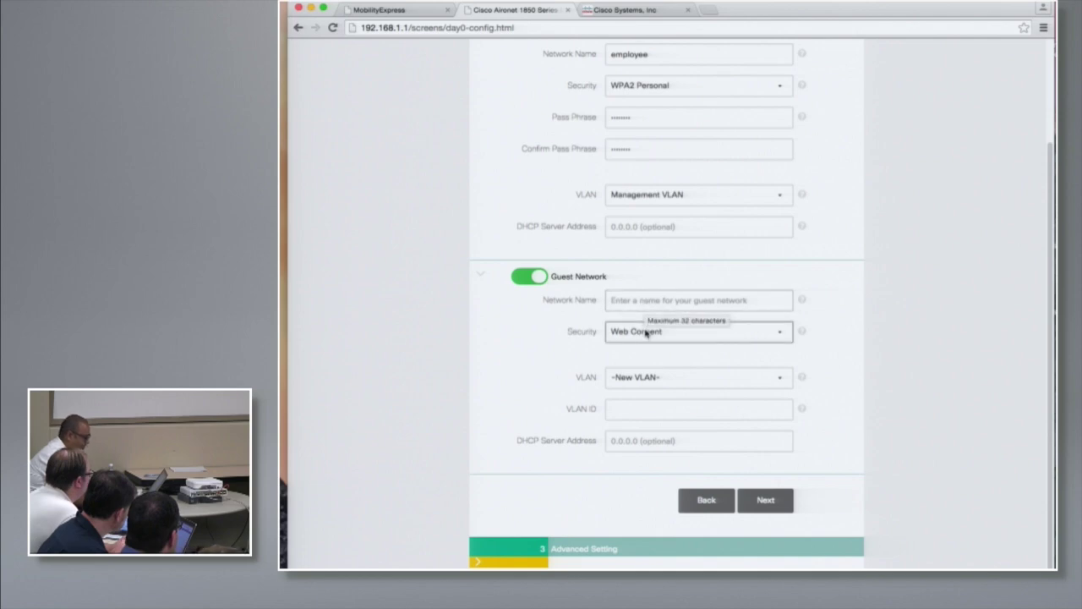
click(647, 332)
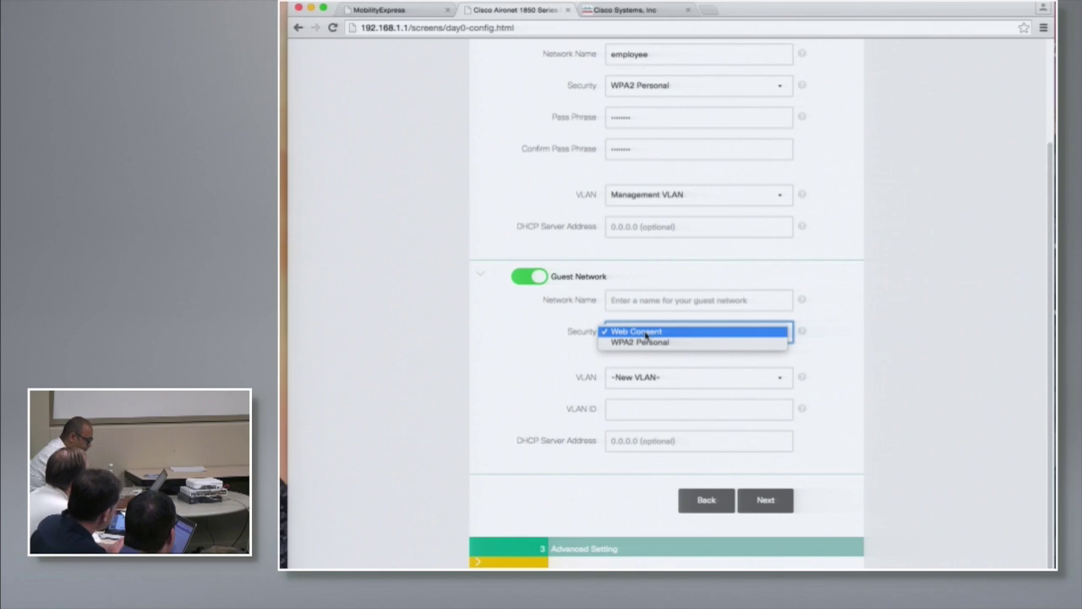
click(514, 347)
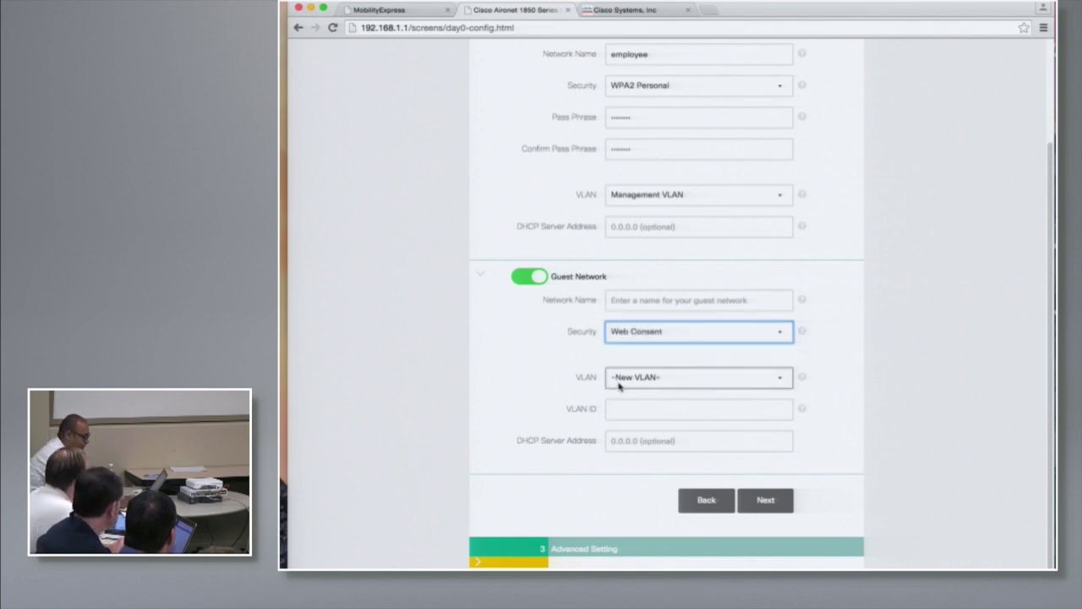
click(620, 387)
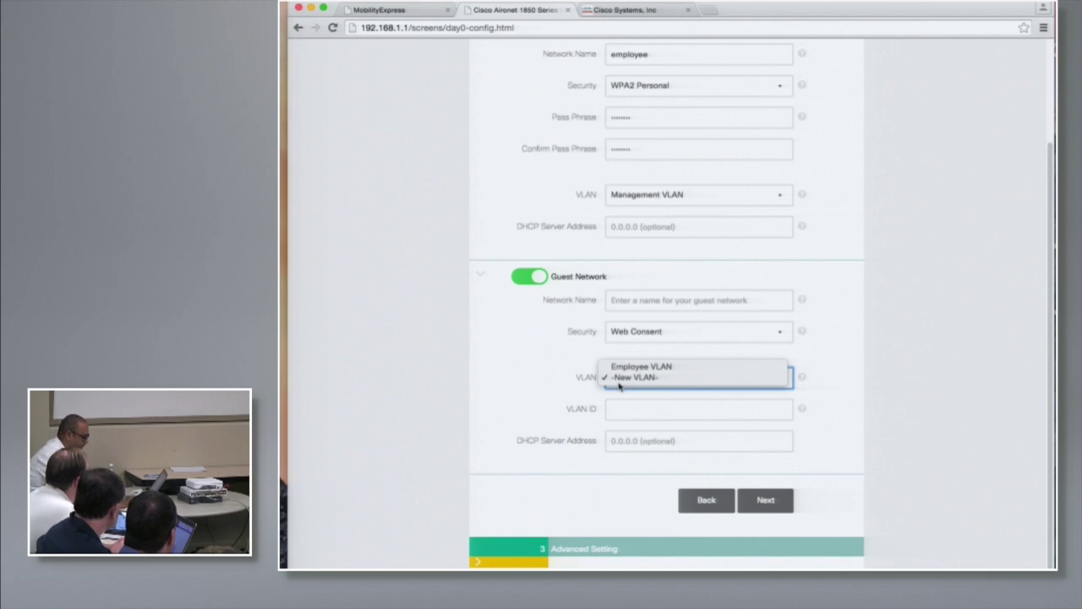
click(545, 315)
click(545, 277)
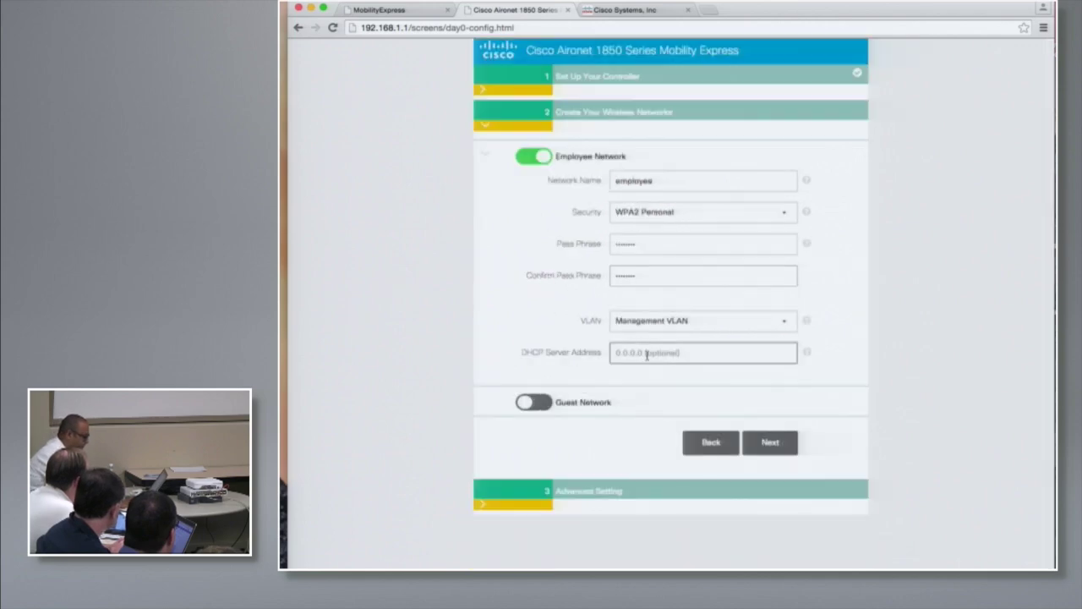
click(769, 442)
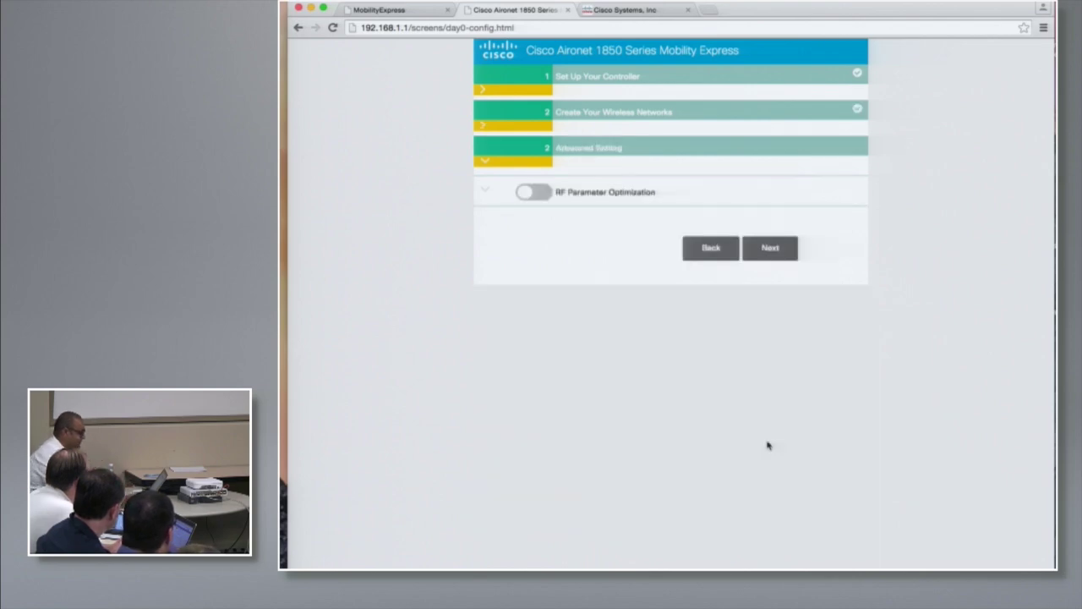
Turn on RF parameter optimization with Typical density and Data traffic, then continue to the summary
click(534, 193)
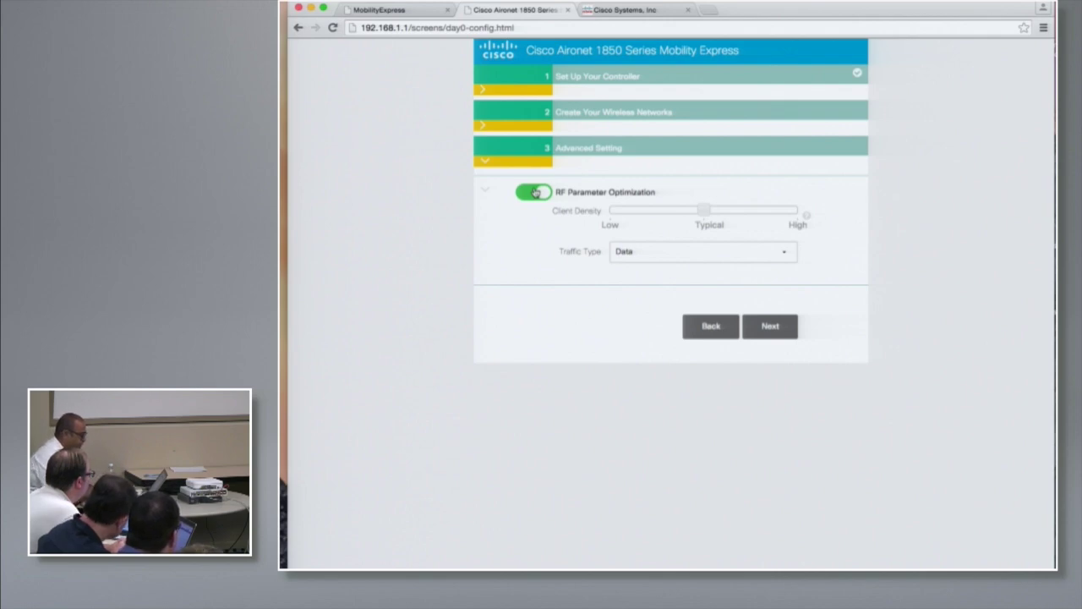
click(739, 251)
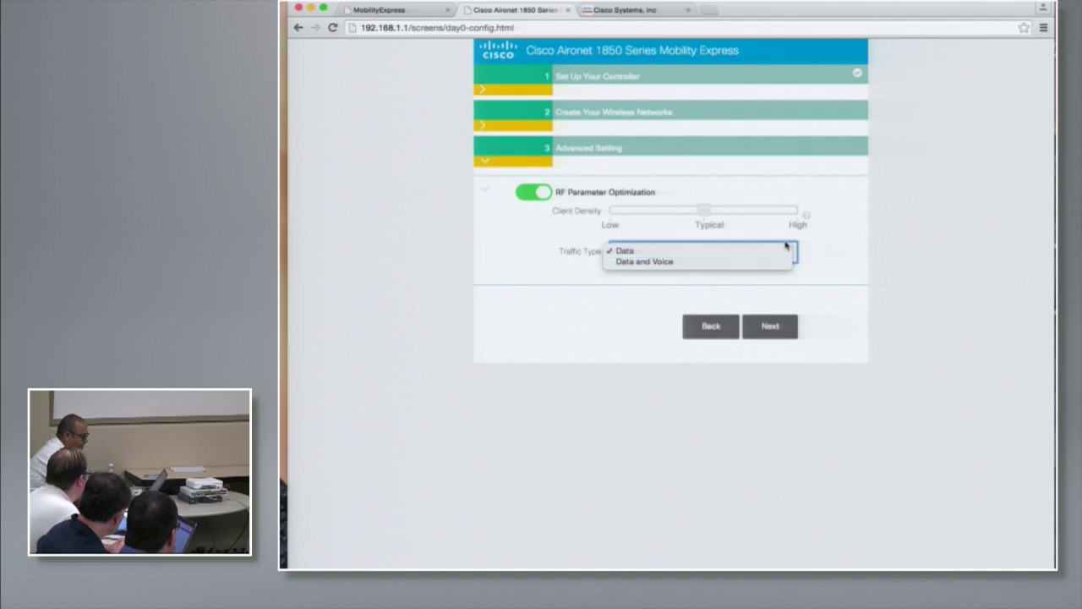
click(844, 230)
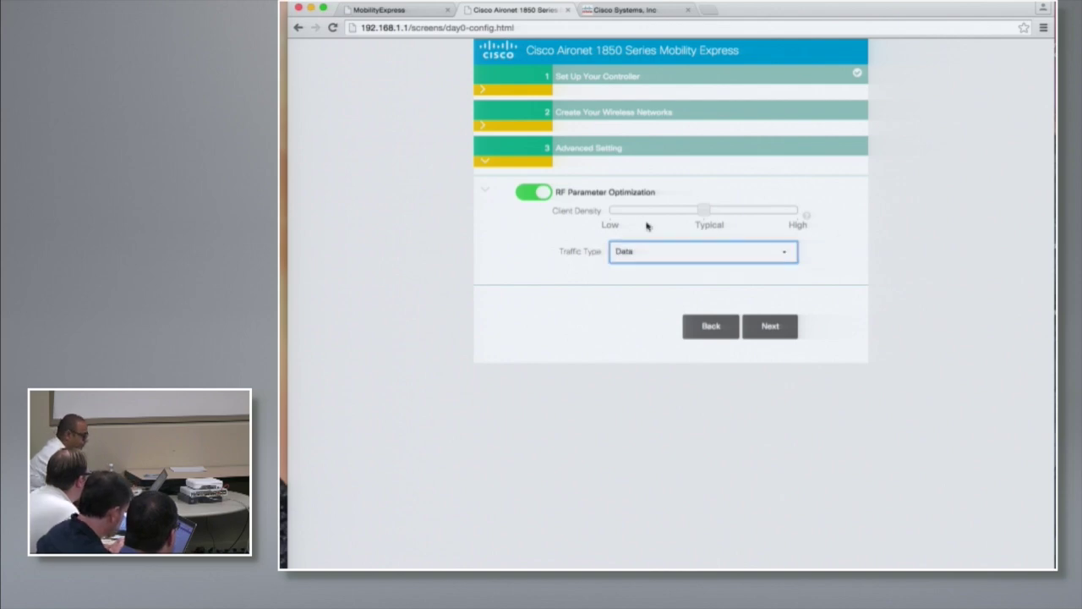
click(779, 331)
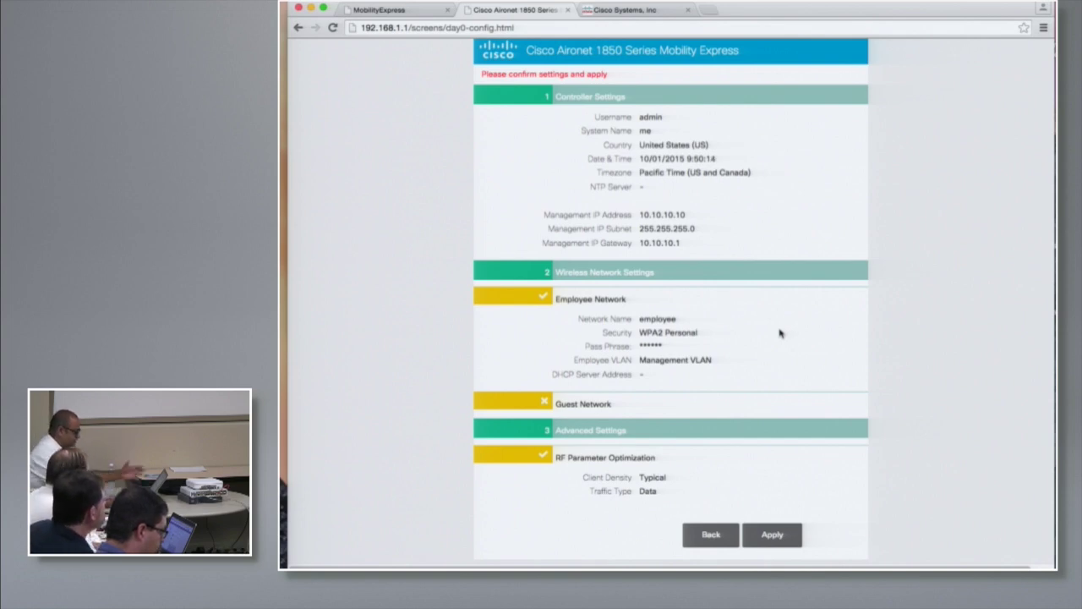
Apply the configuration and confirm the reboot to save it
click(772, 536)
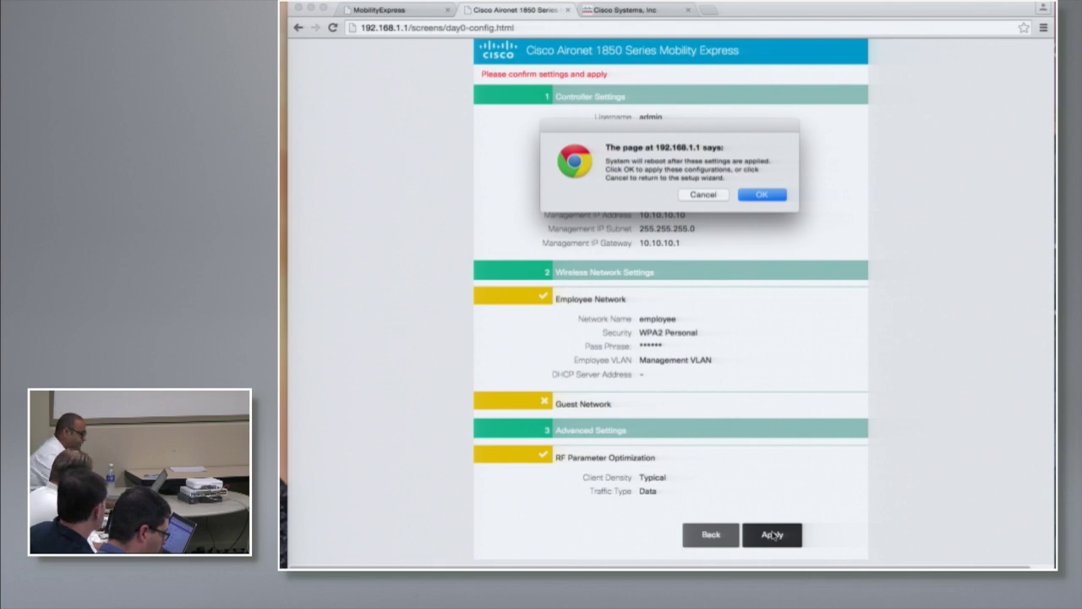
click(771, 196)
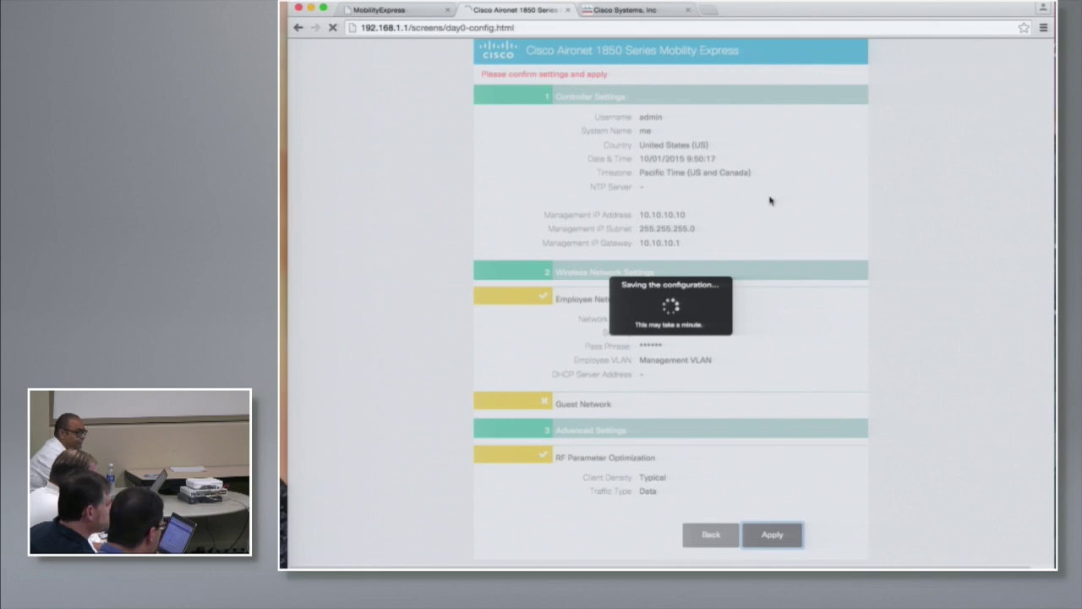
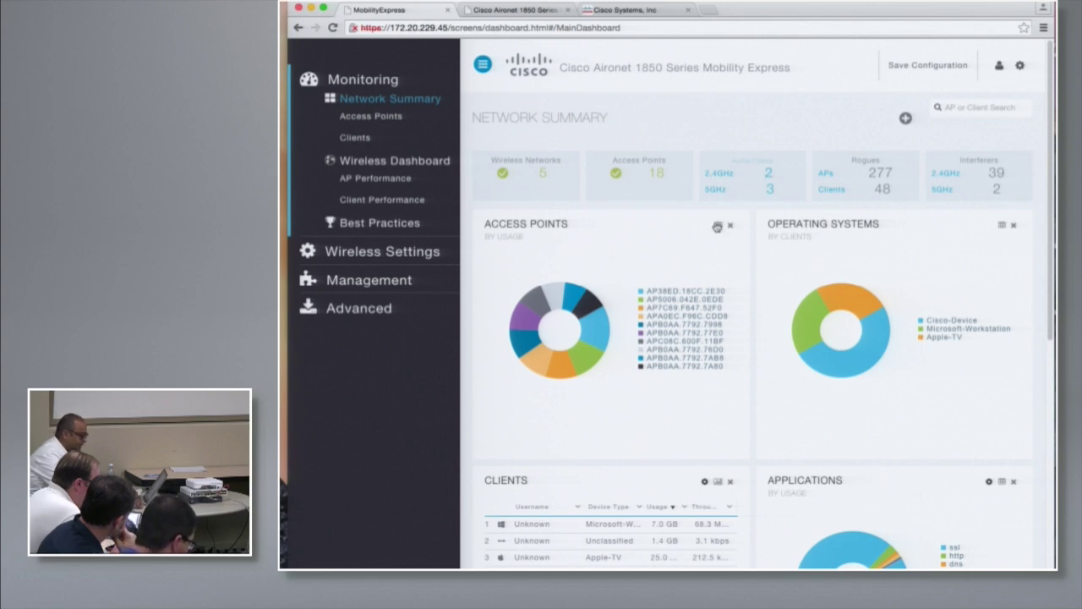
Flip the Access Points widget to a table and back, then switch the Clients widget to a donut chart
click(718, 225)
click(718, 229)
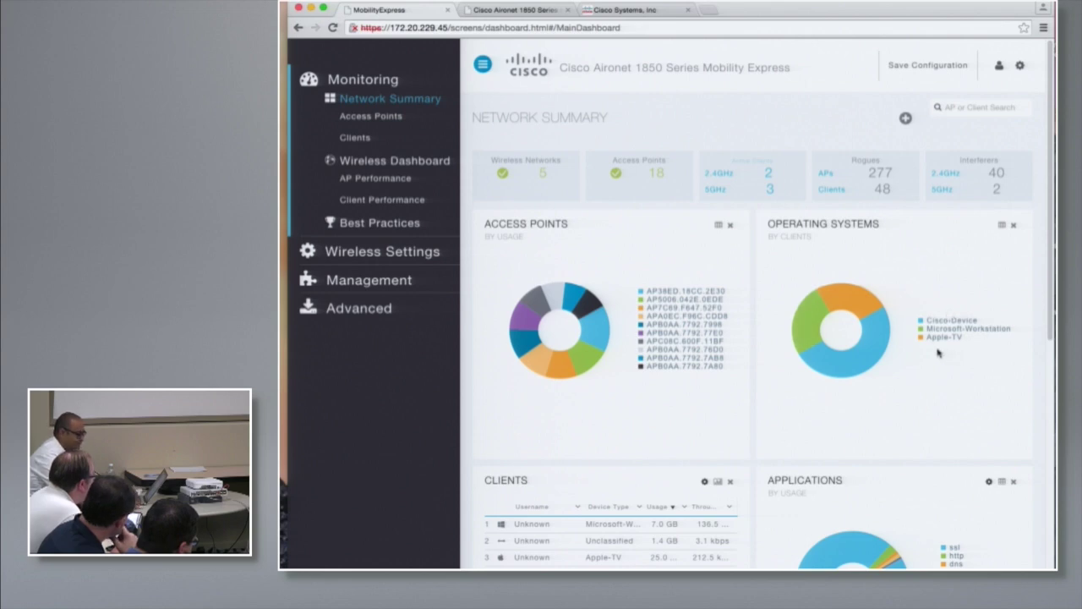
scroll(937, 354, down, 5)
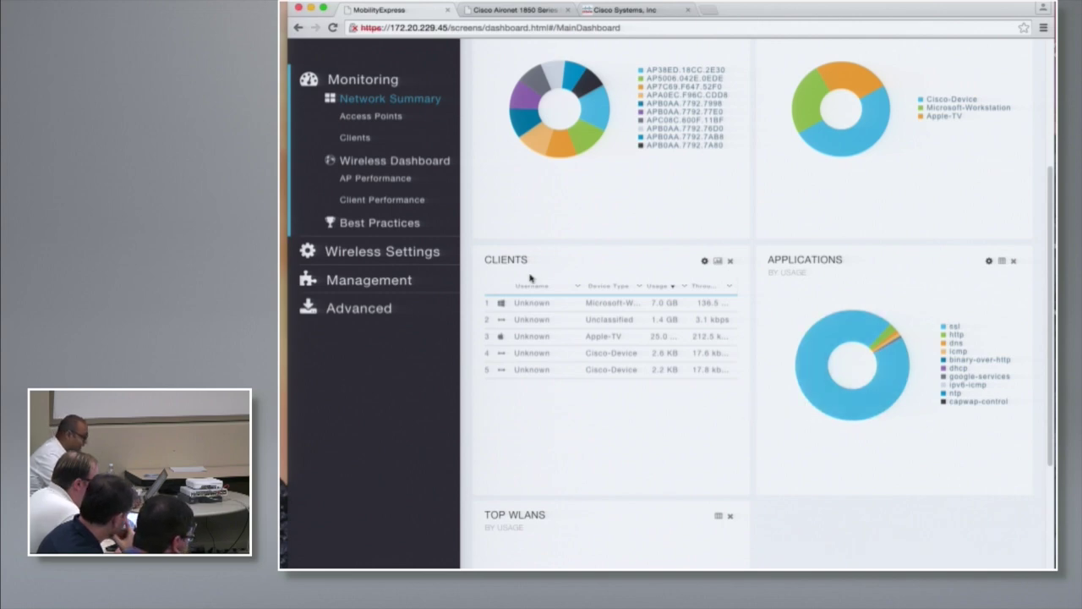
click(717, 262)
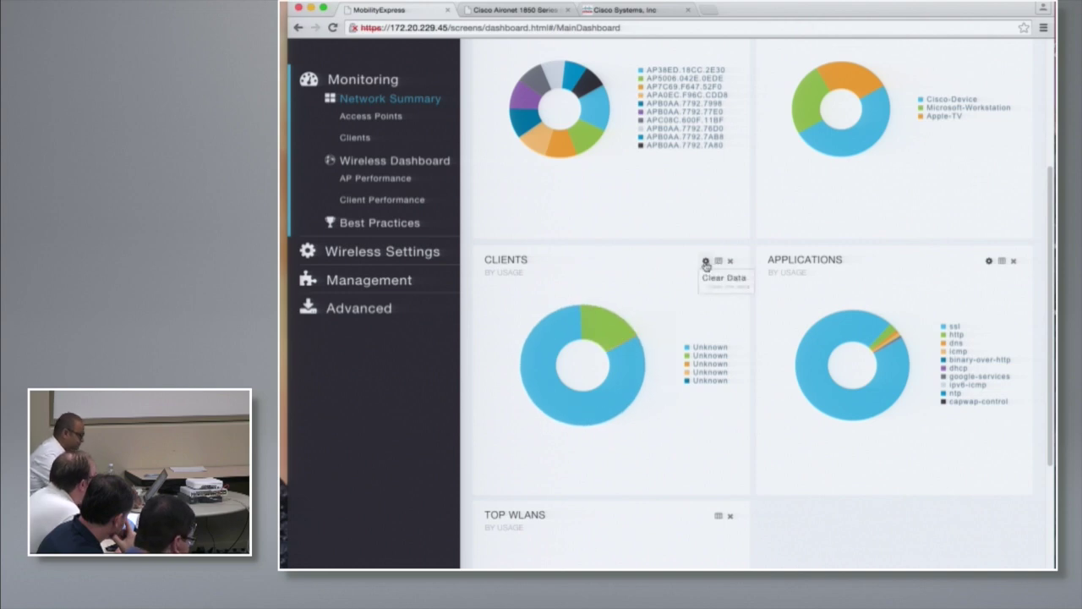
scroll(668, 270, down, 5)
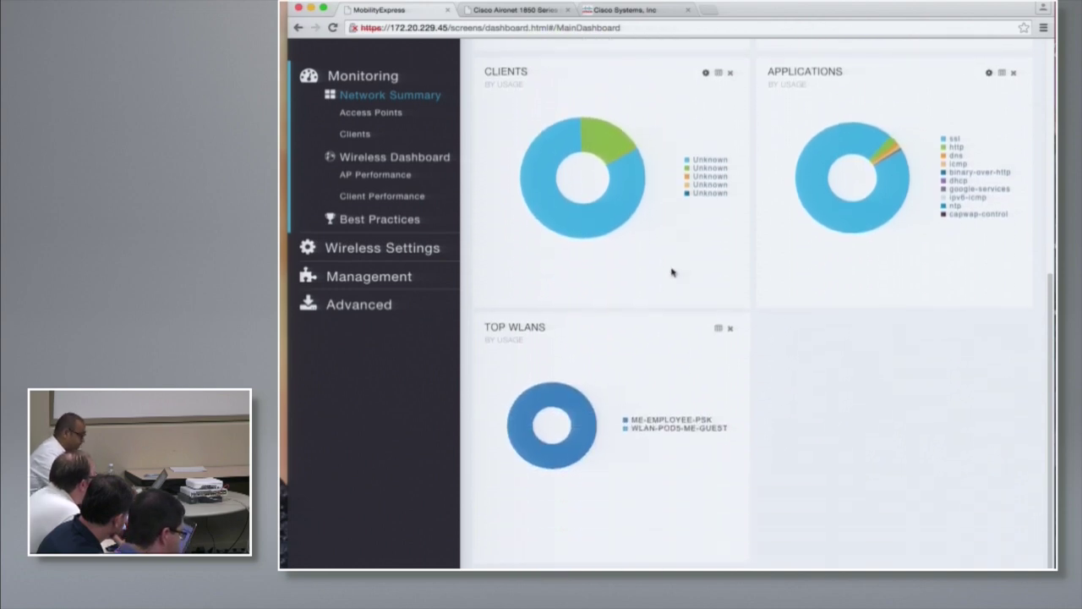
scroll(672, 272, up, 10)
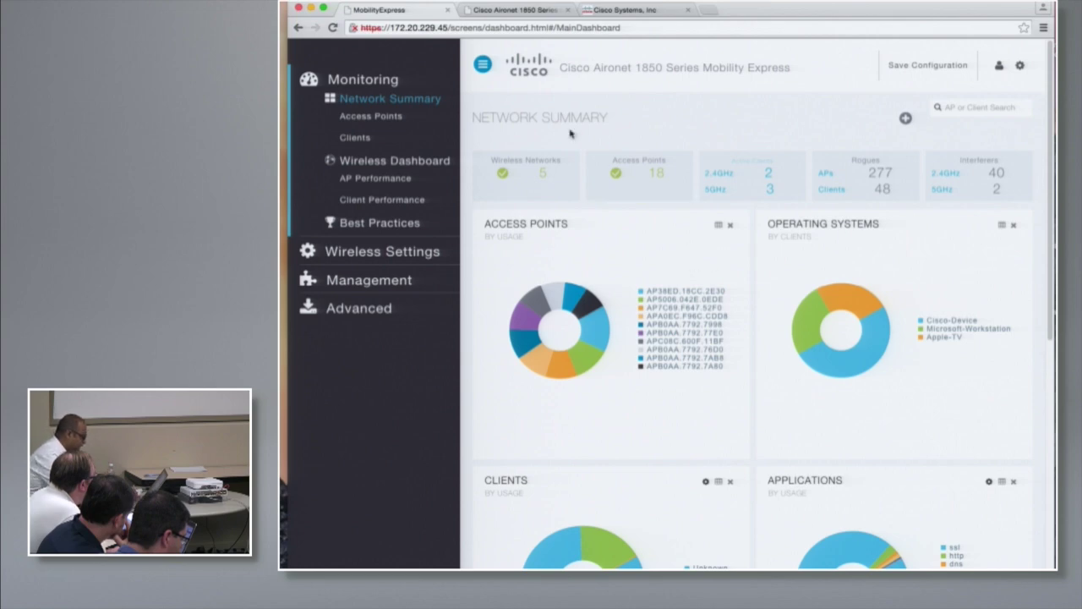
Open the 5GHz Access Points list, peek at APC08C.600F.11BF, then open APF07F.0692.CC78's details
click(381, 115)
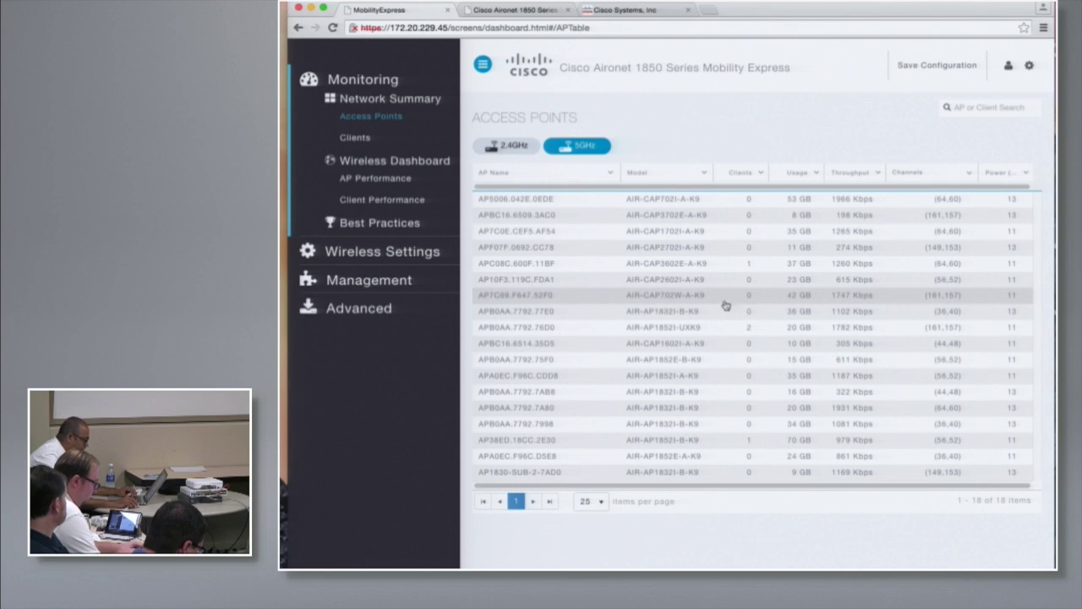
scroll(692, 406, down, 1)
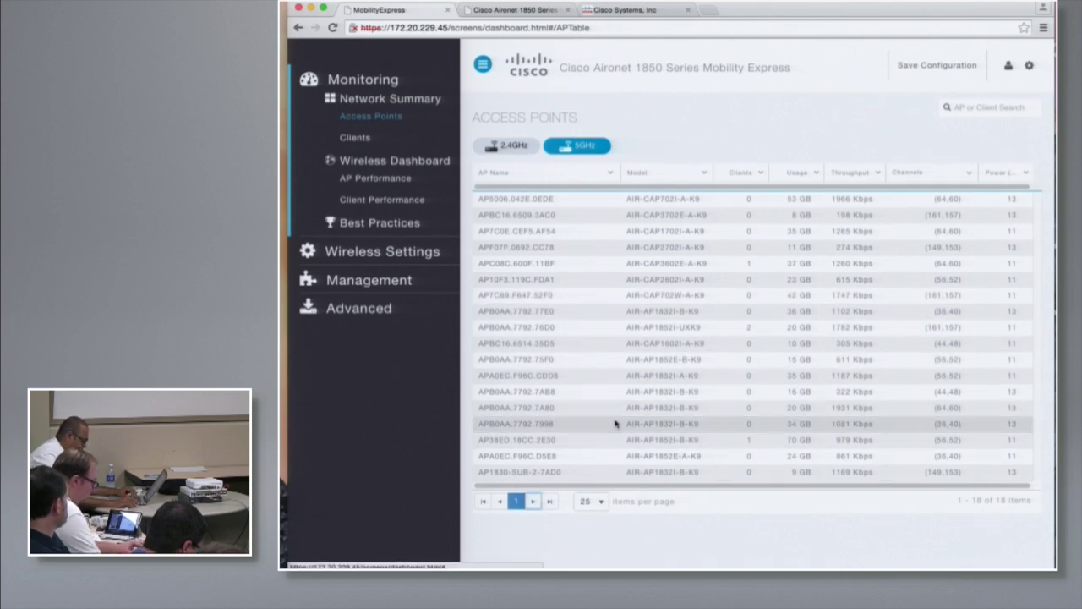
click(687, 265)
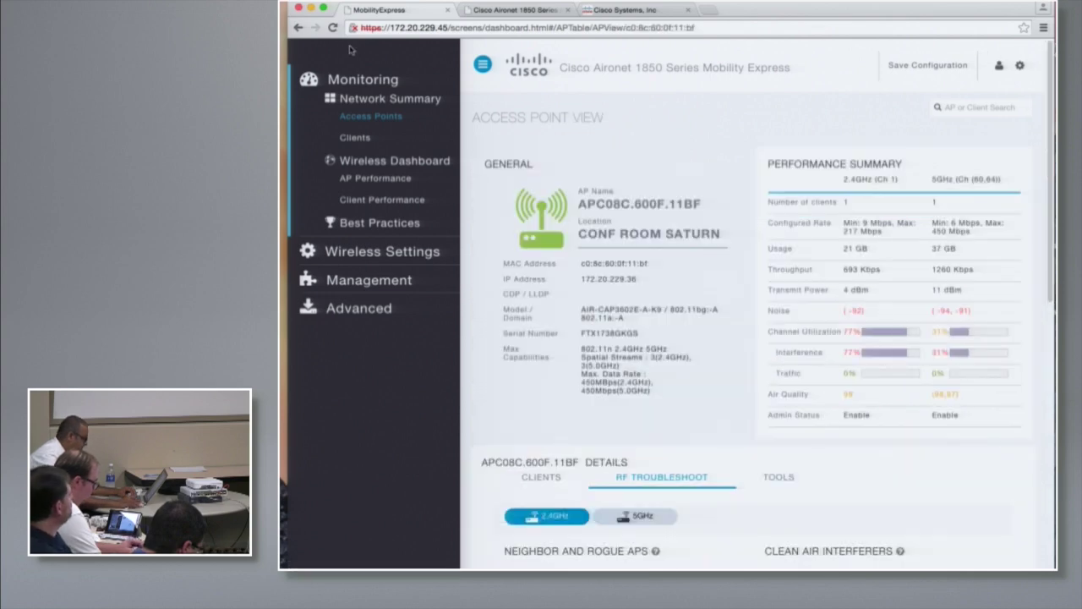
click(297, 27)
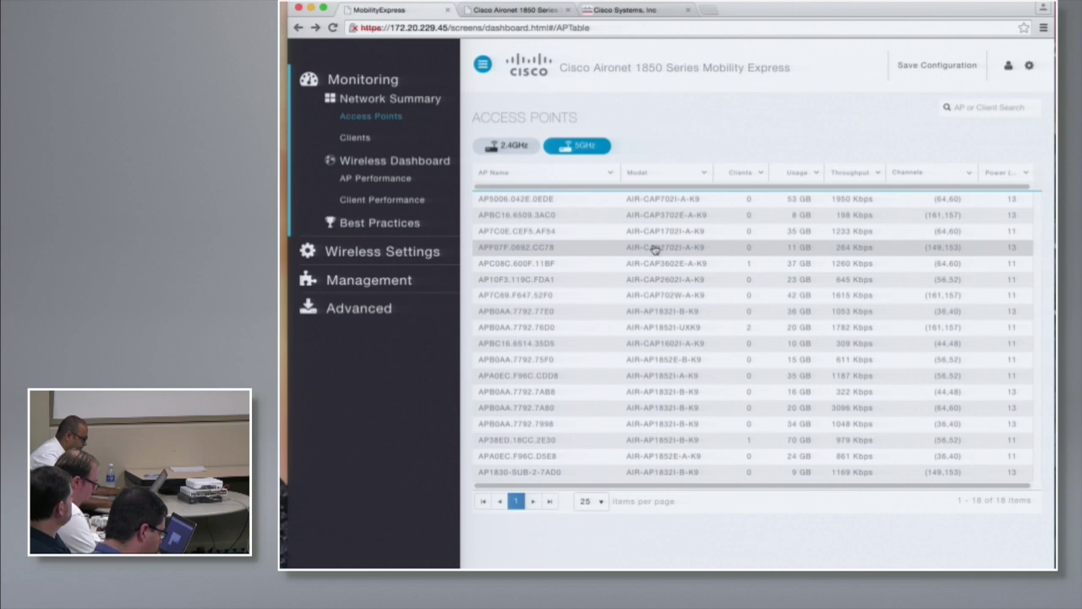
click(654, 248)
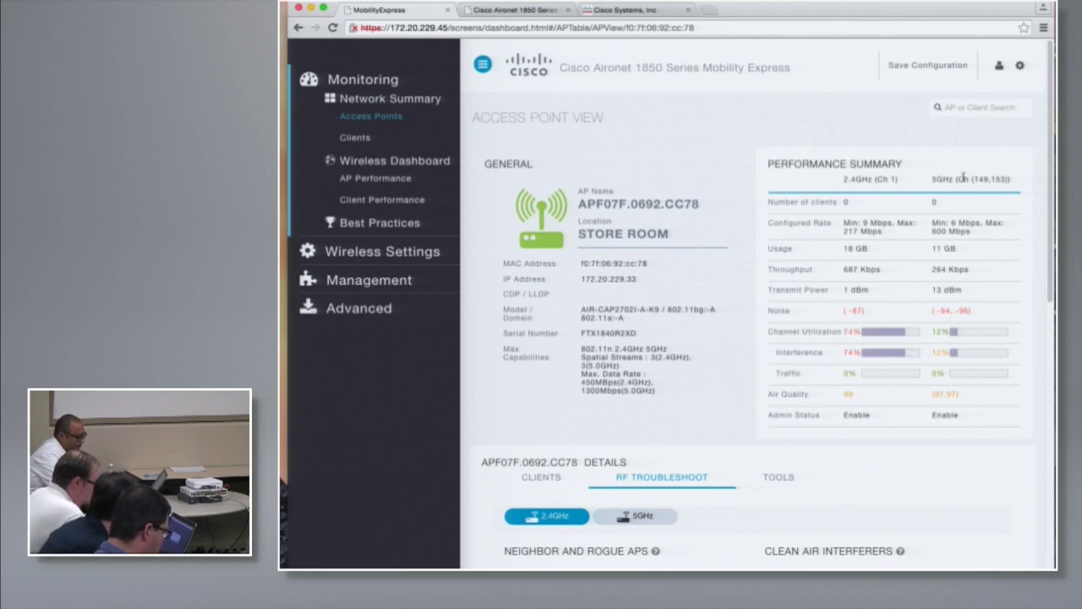
Scroll through APF07F.0692.CC78's RF Troubleshoot charts, then bring up Best Practices scoring 19/21
scroll(964, 188, down, 3)
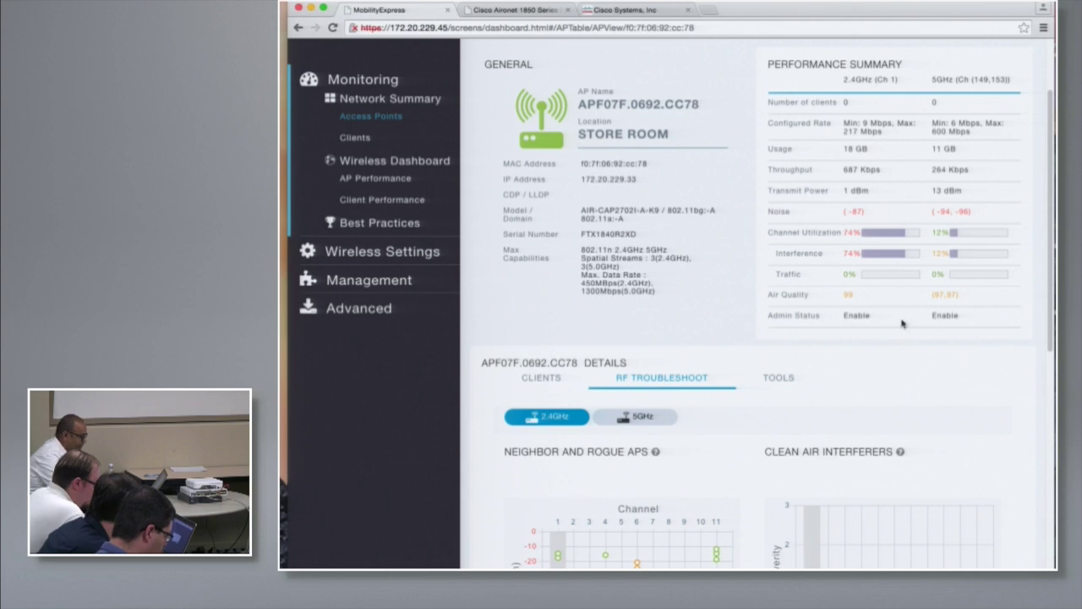
scroll(902, 323, down, 6)
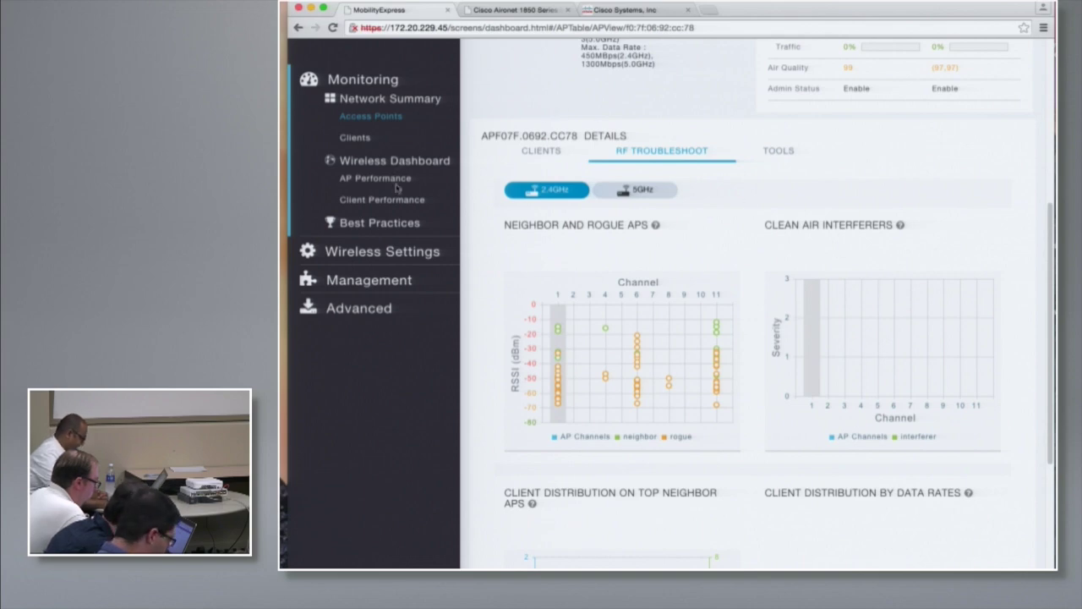
click(400, 227)
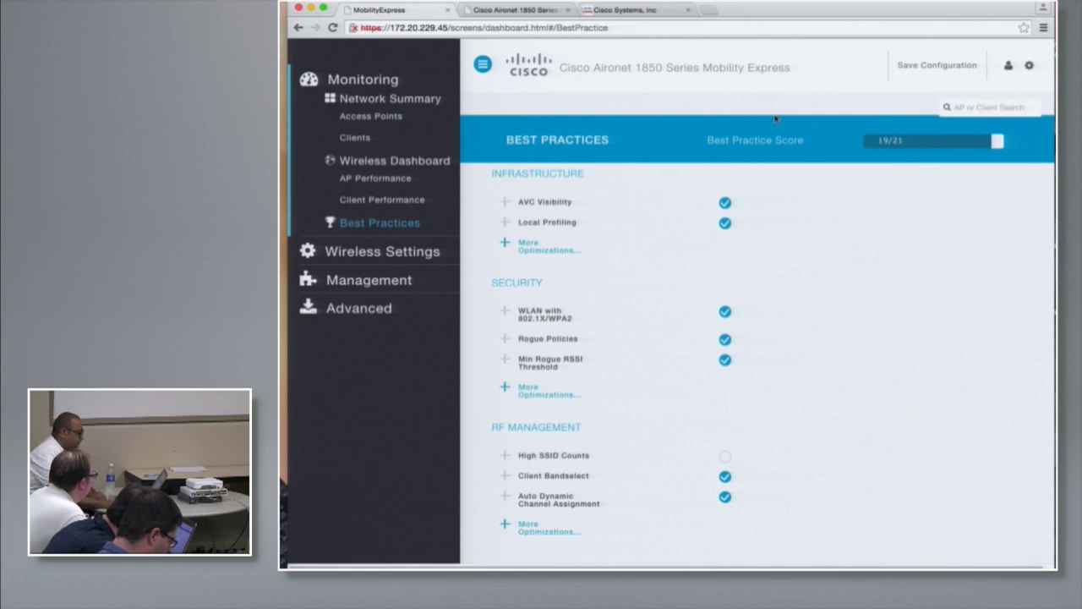
Expand the extra Infrastructure optimizations and follow NTP's fix button to Time Settings
click(506, 247)
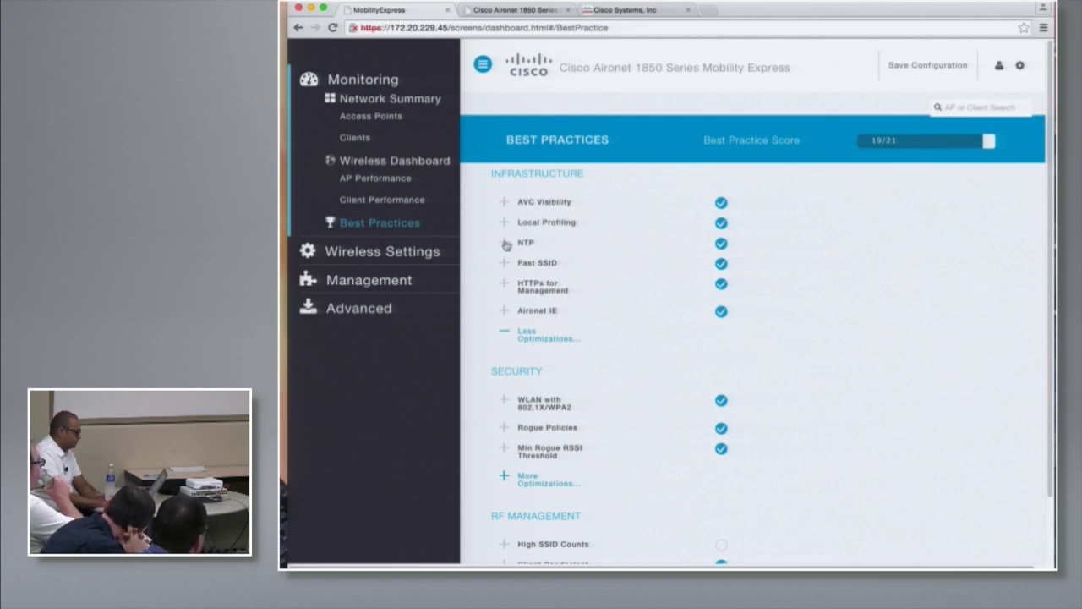
click(504, 244)
click(797, 311)
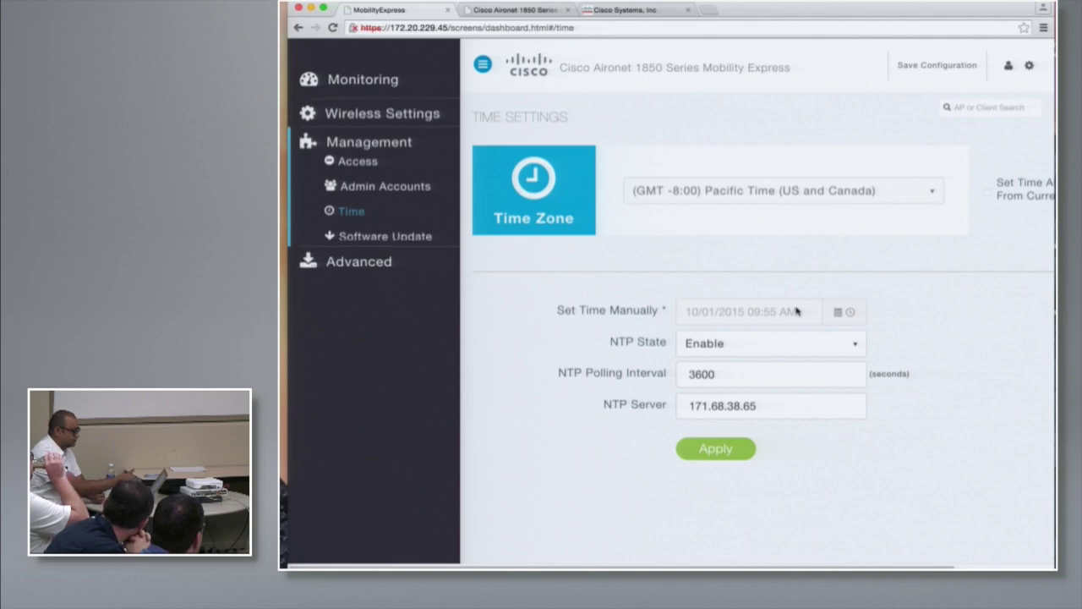
Return to Monitoring > Best Practices and expand the extra Security optimizations
click(377, 109)
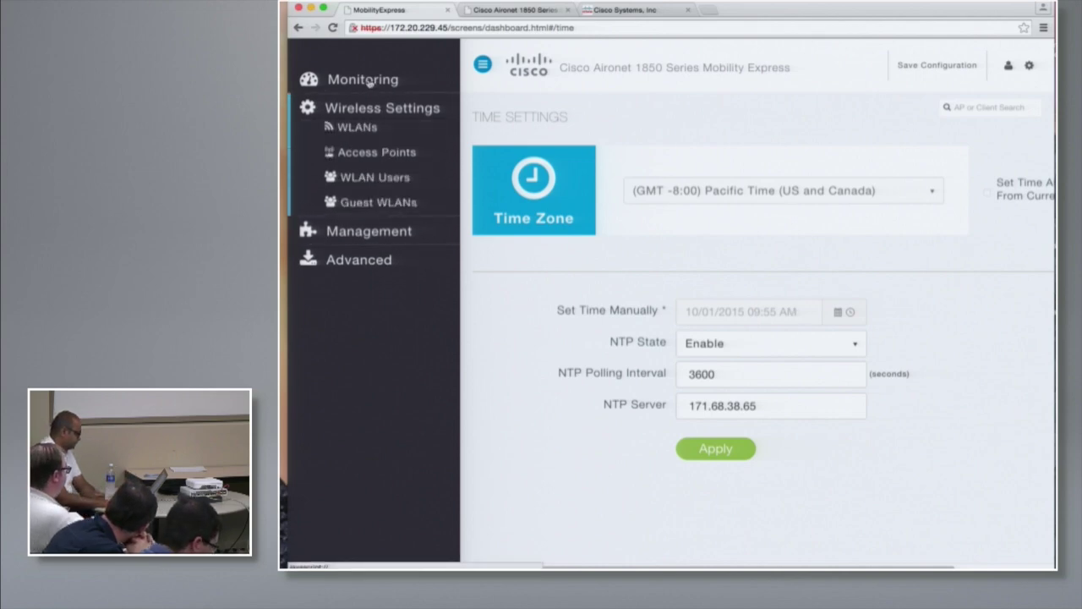
click(369, 82)
click(382, 225)
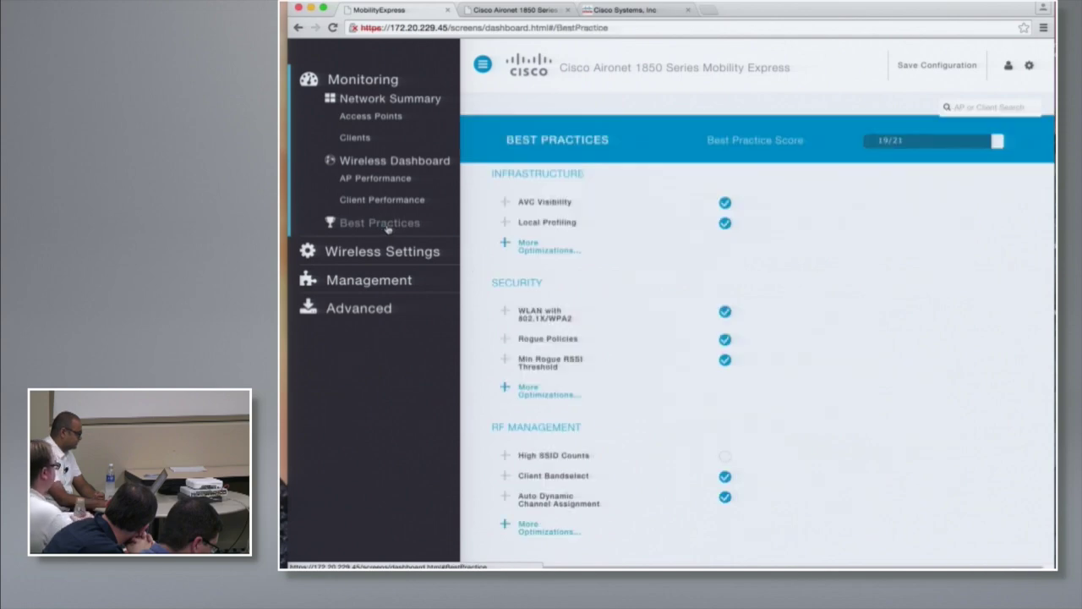
click(512, 390)
scroll(737, 371, down, 3)
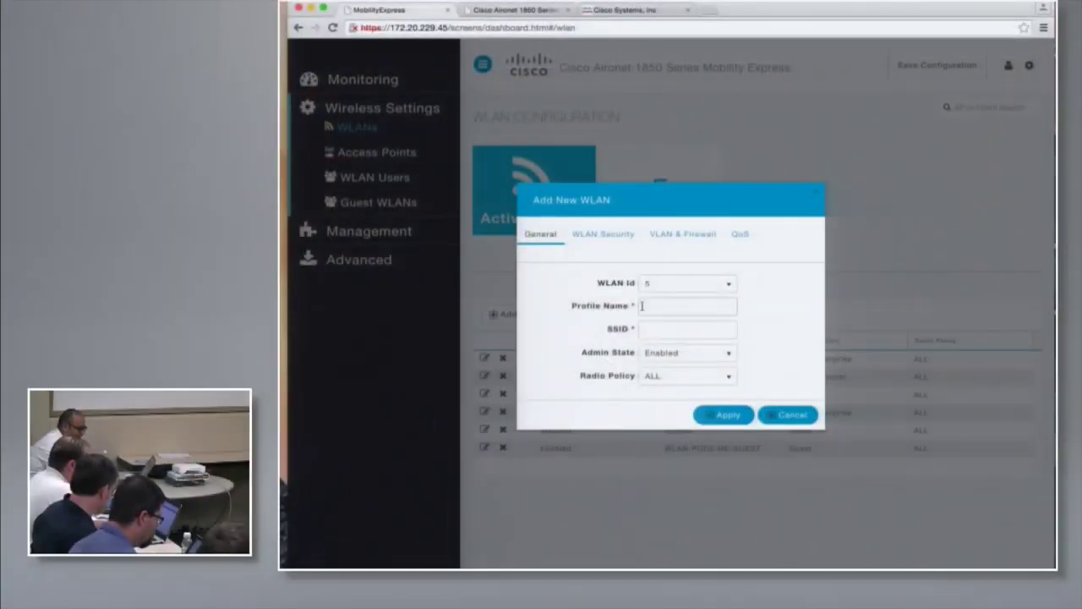
Review the new WLAN's profile name and radio policy, then keep WPA2 Enterprise with External Radius authentication
click(658, 307)
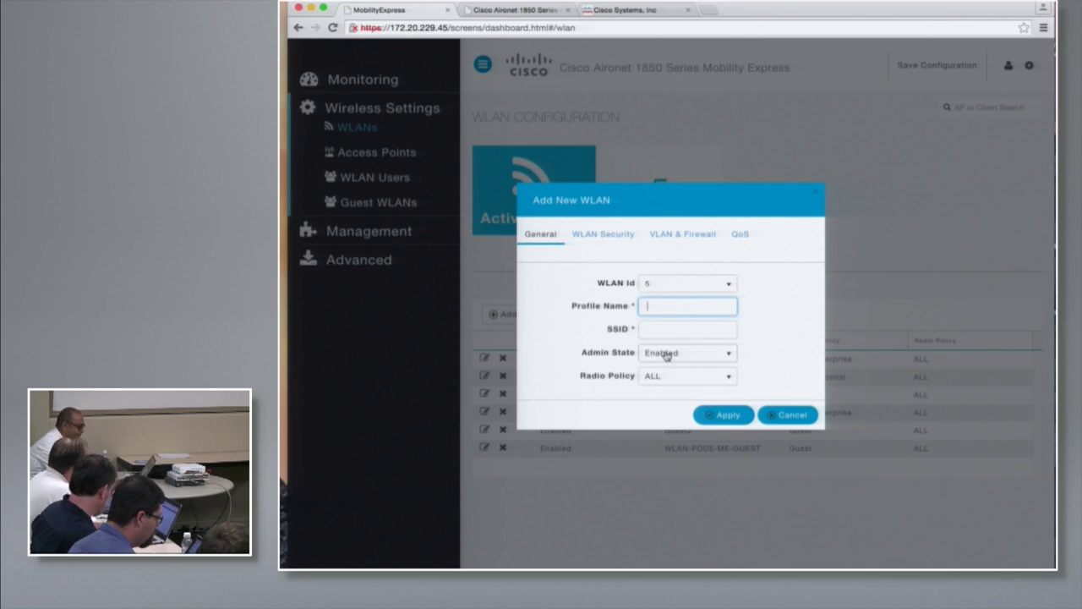
click(674, 380)
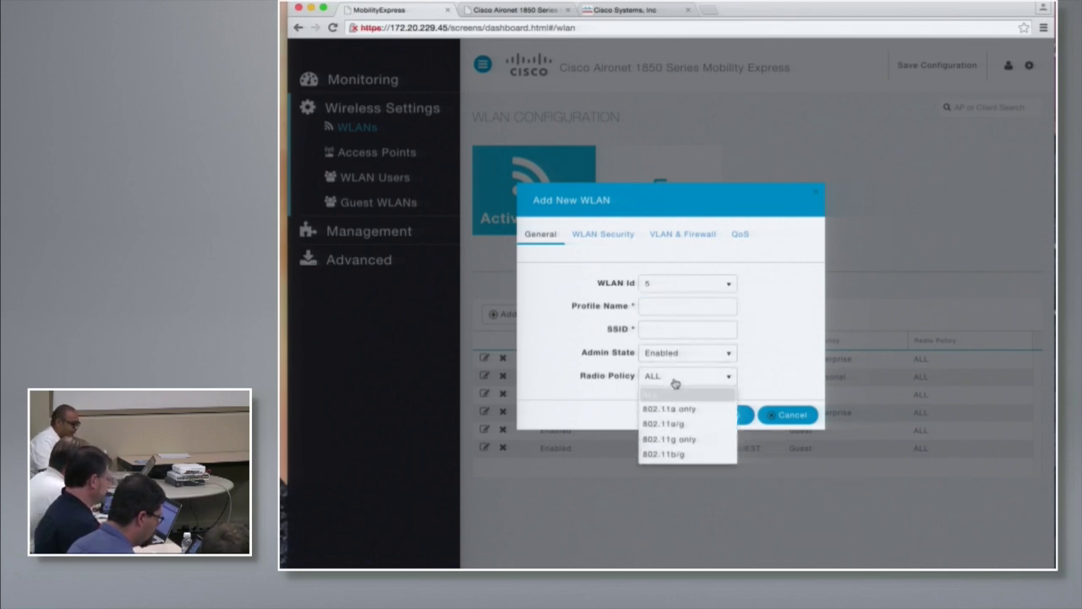
click(597, 235)
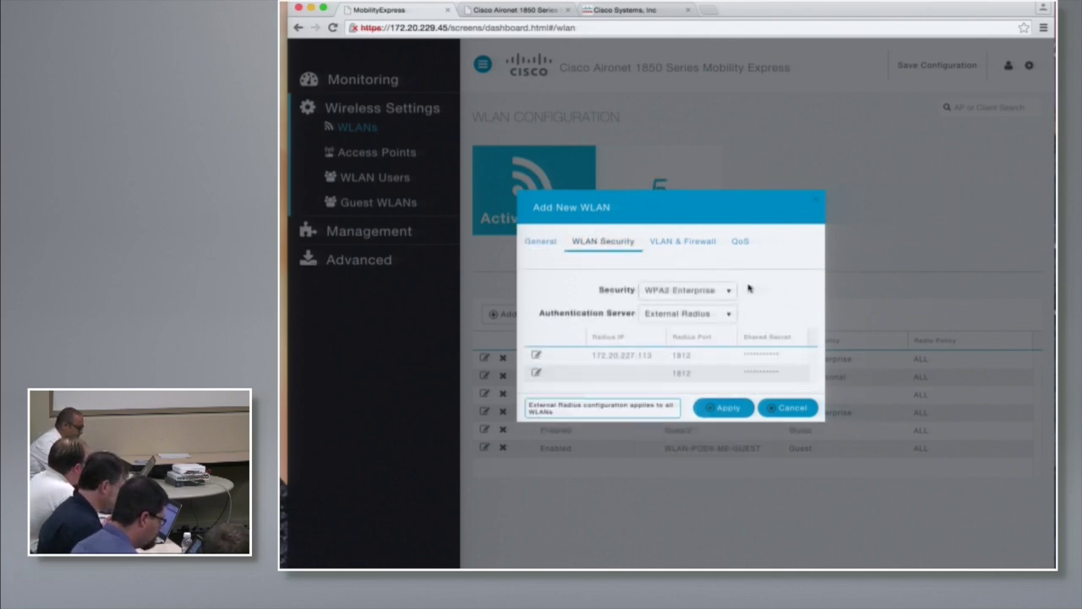
click(693, 298)
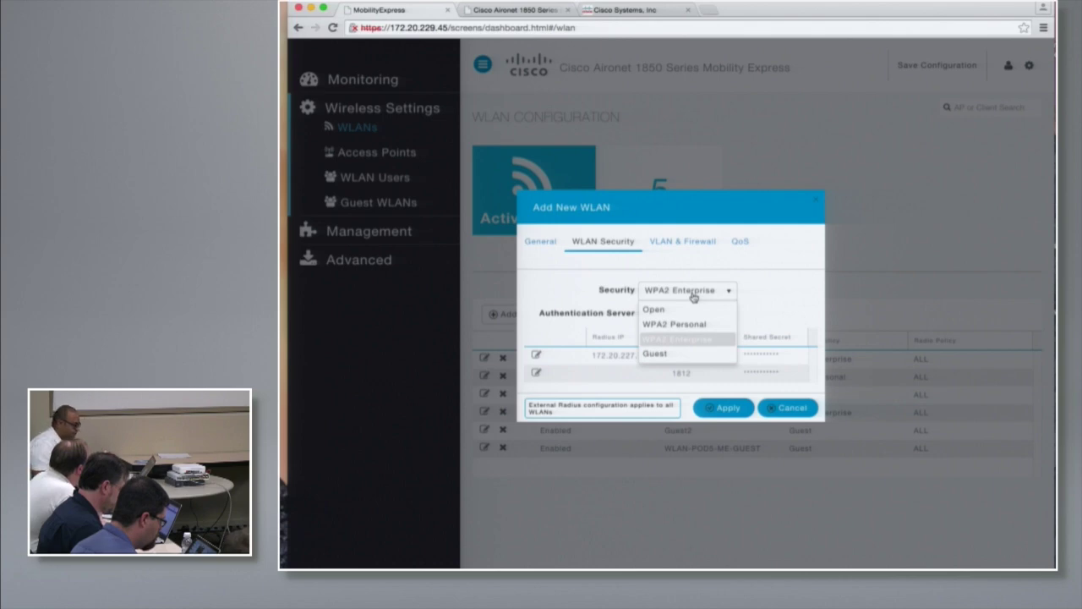
click(688, 339)
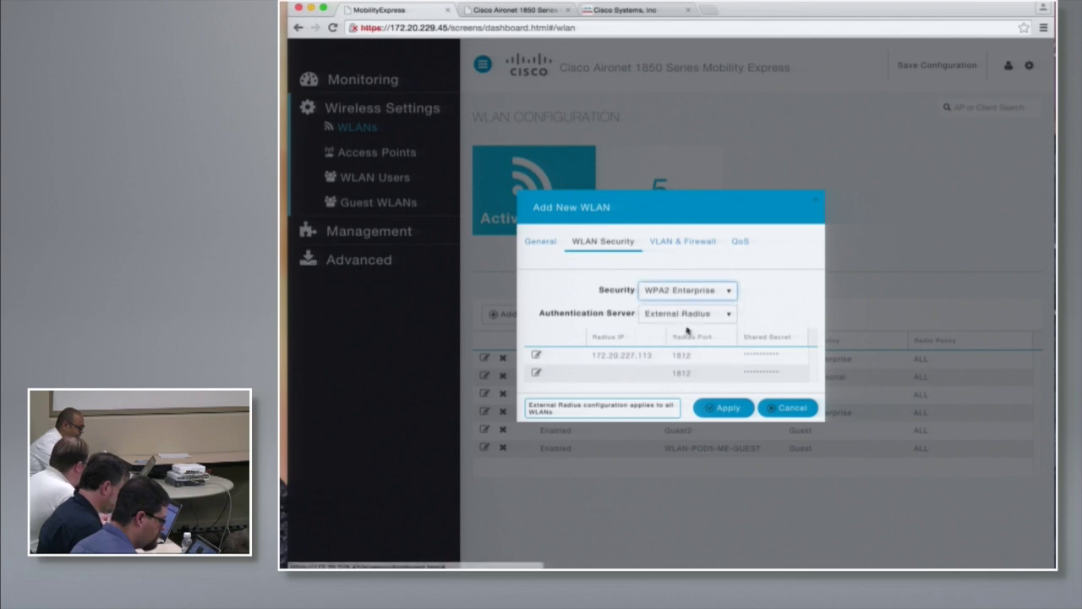
click(681, 314)
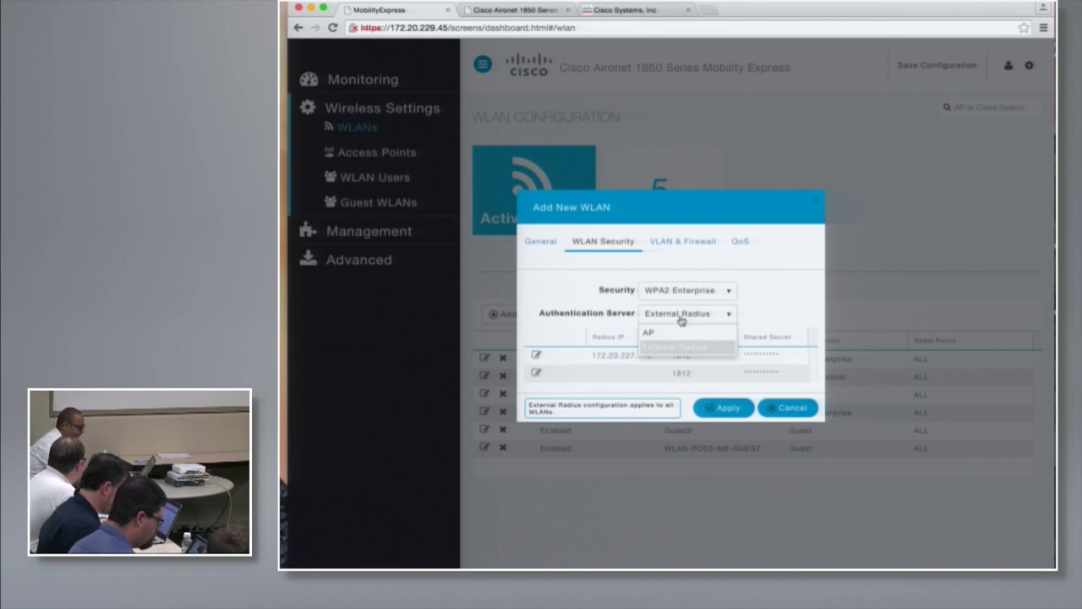
click(684, 242)
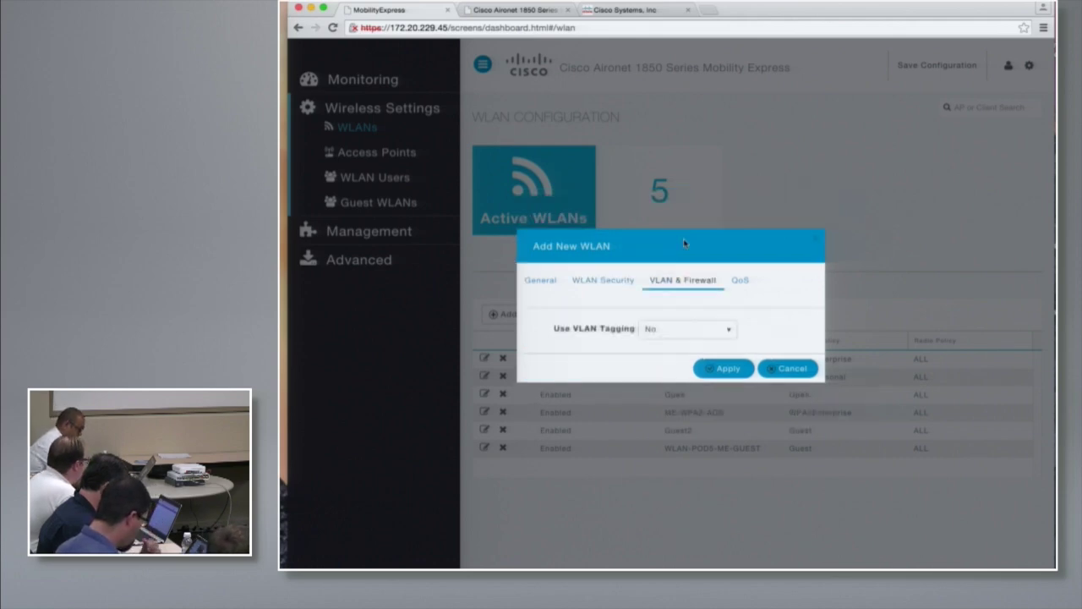
Move the dialog aside and set Use VLAN Tagging to Yes with VLAN ID 1
drag(684, 244, 717, 194)
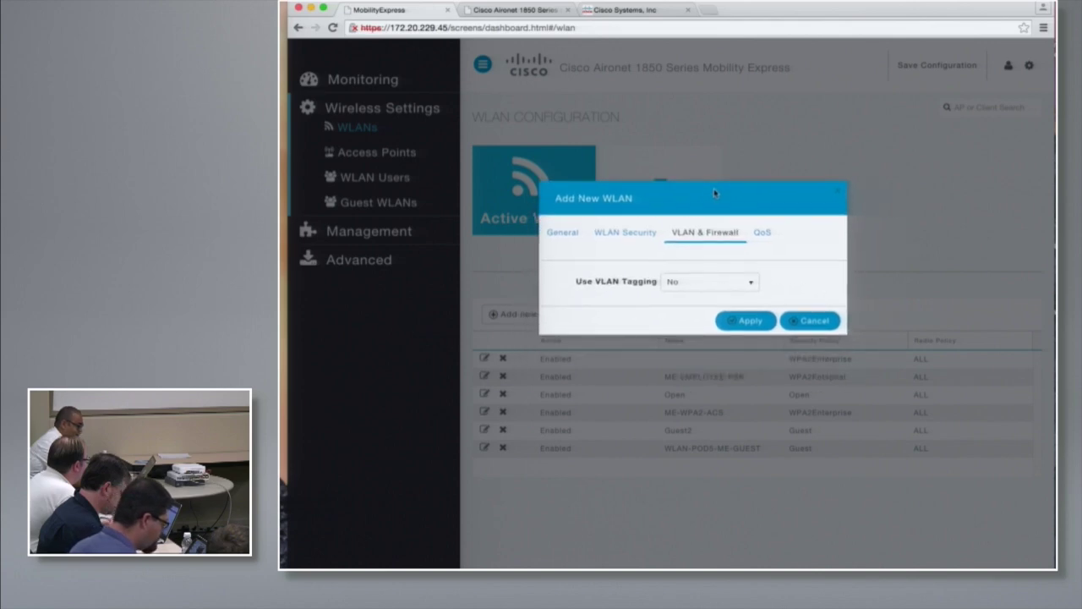
click(703, 287)
click(696, 314)
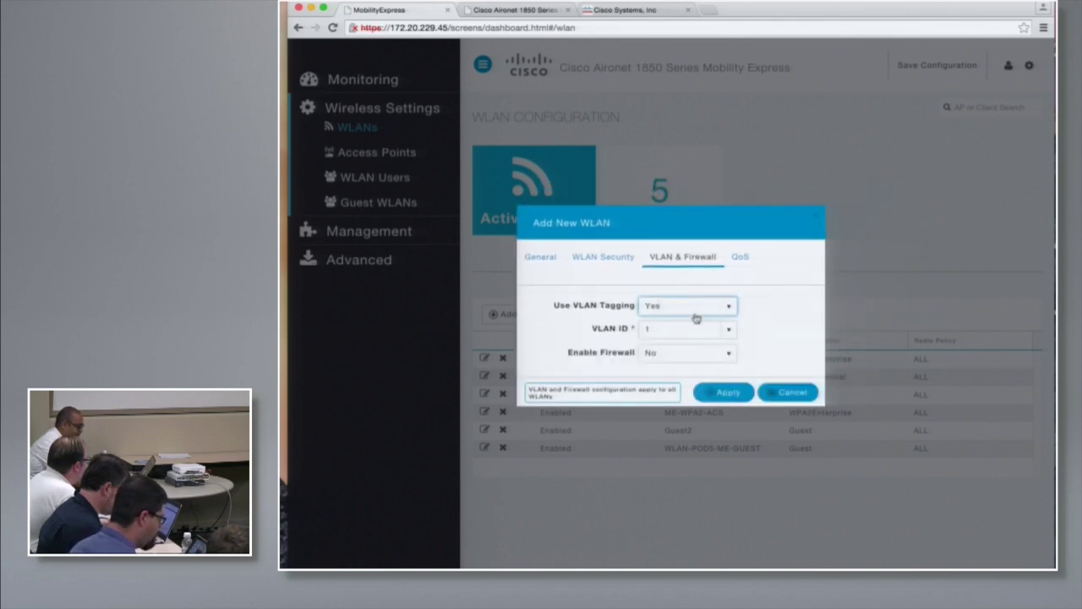
click(685, 329)
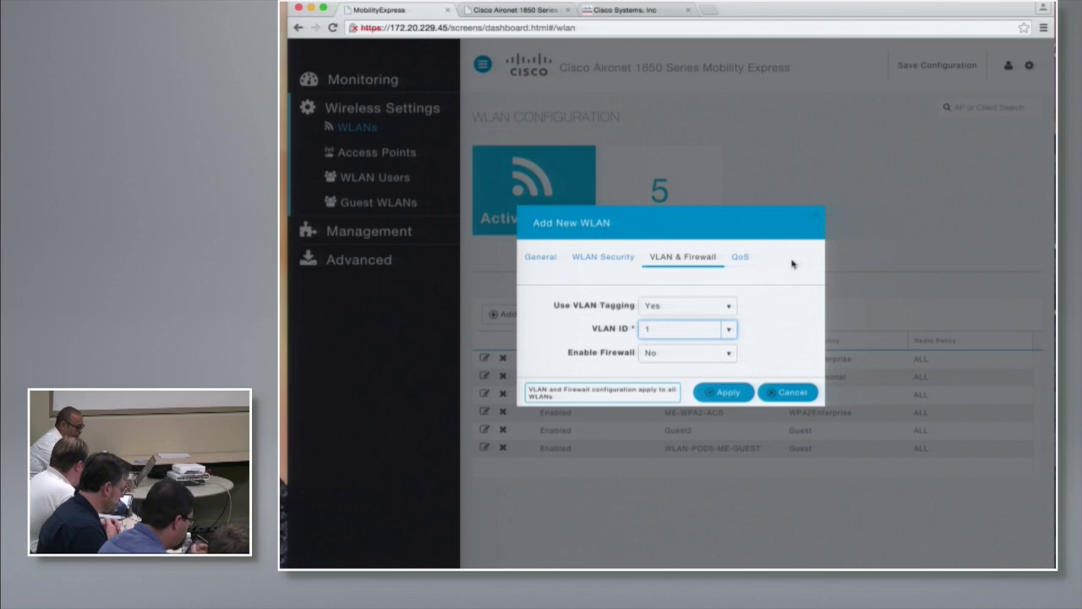
click(743, 257)
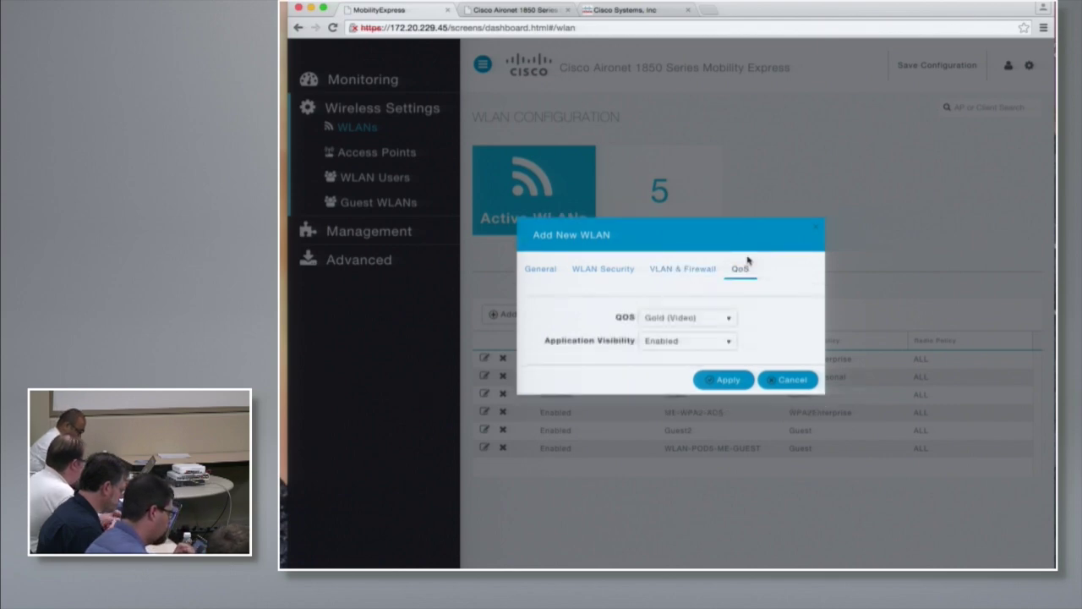
Leave QoS at Gold (Video) and cancel the new WLAN, keeping five active WLANs
click(709, 325)
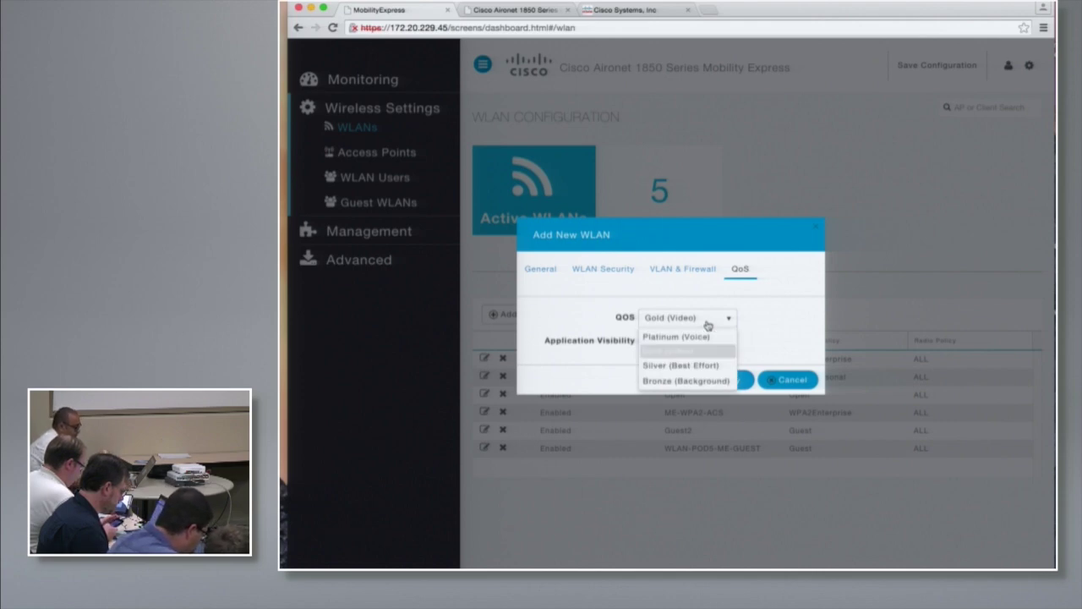
click(700, 348)
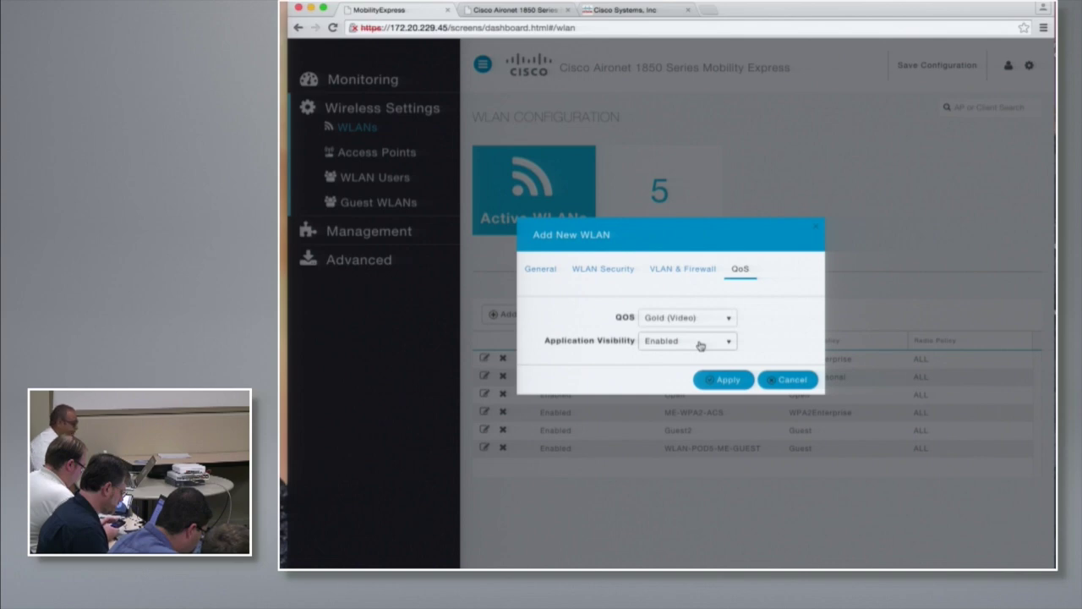
click(788, 380)
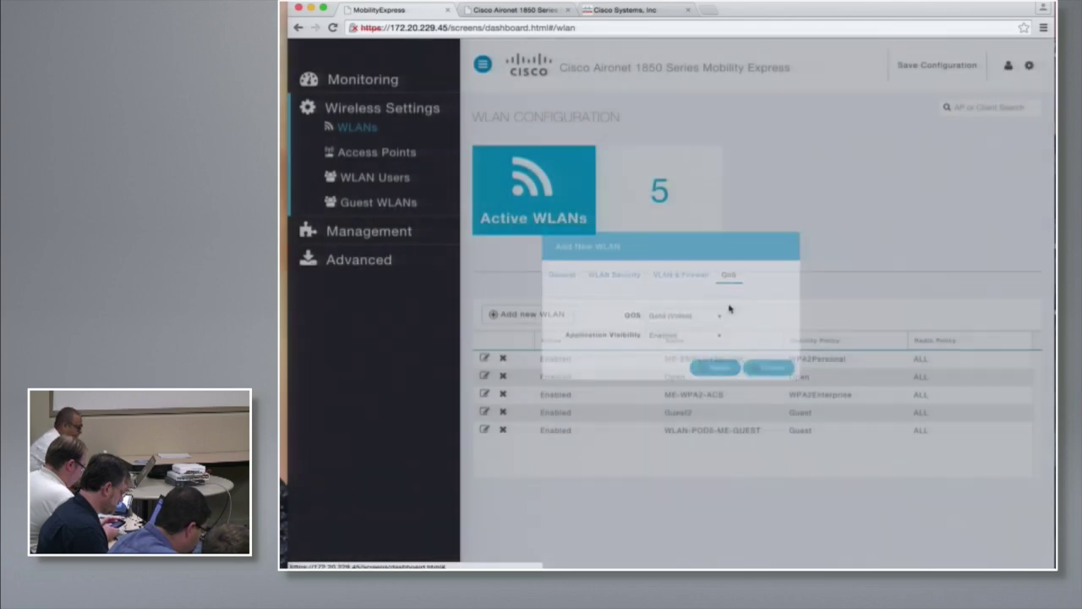
Go to Wireless Settings > Access Points and edit the CONF ROOM SUN access point
click(397, 154)
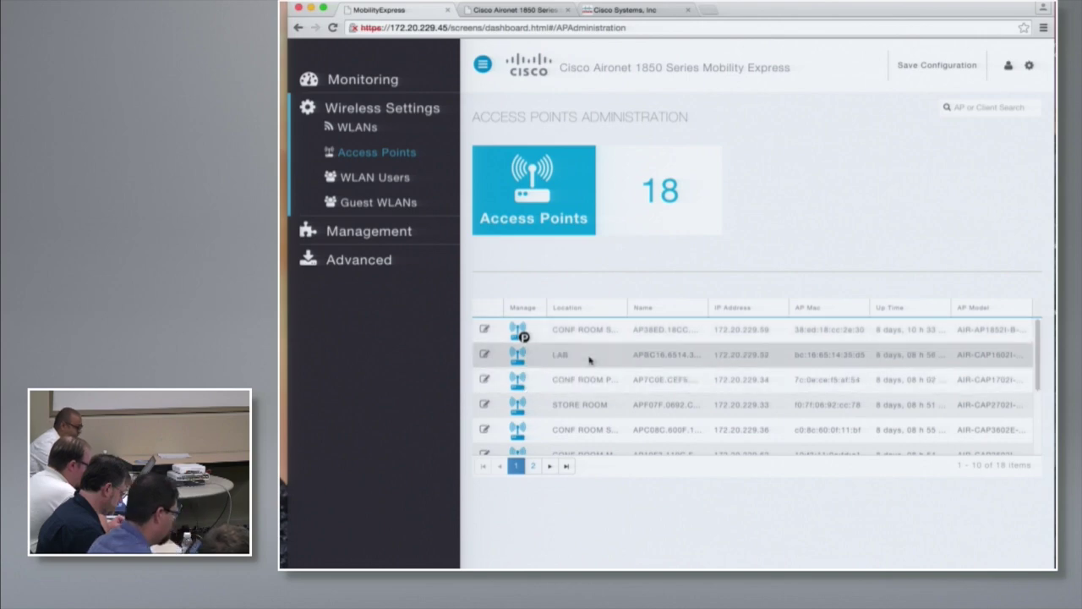
click(483, 329)
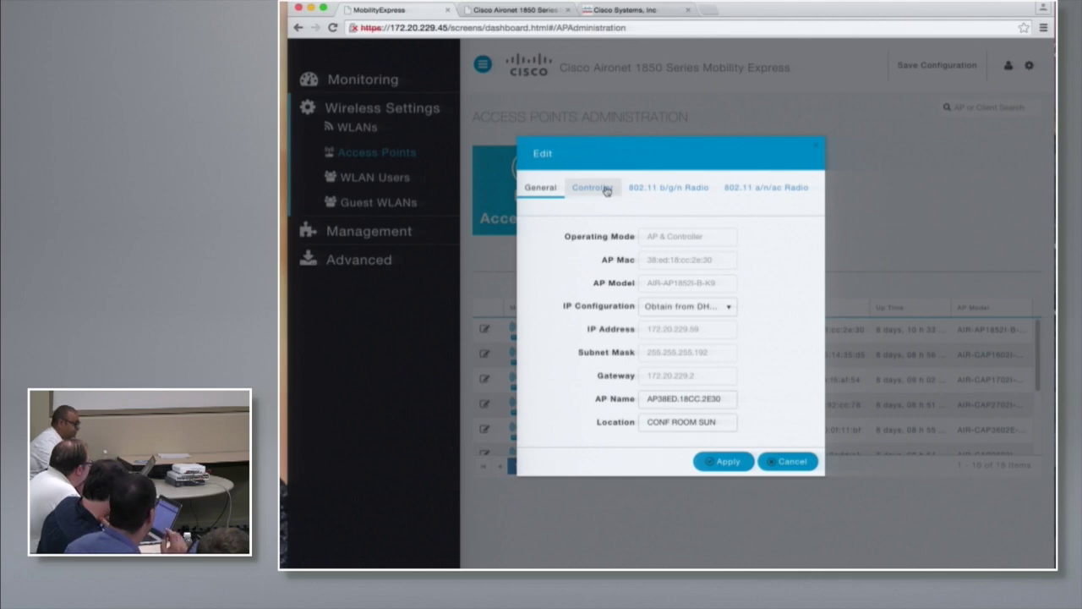
Review the Controller, 802.11 b/g/n and 802.11 a/n/ac Radio tabs, then cancel without saving
click(606, 191)
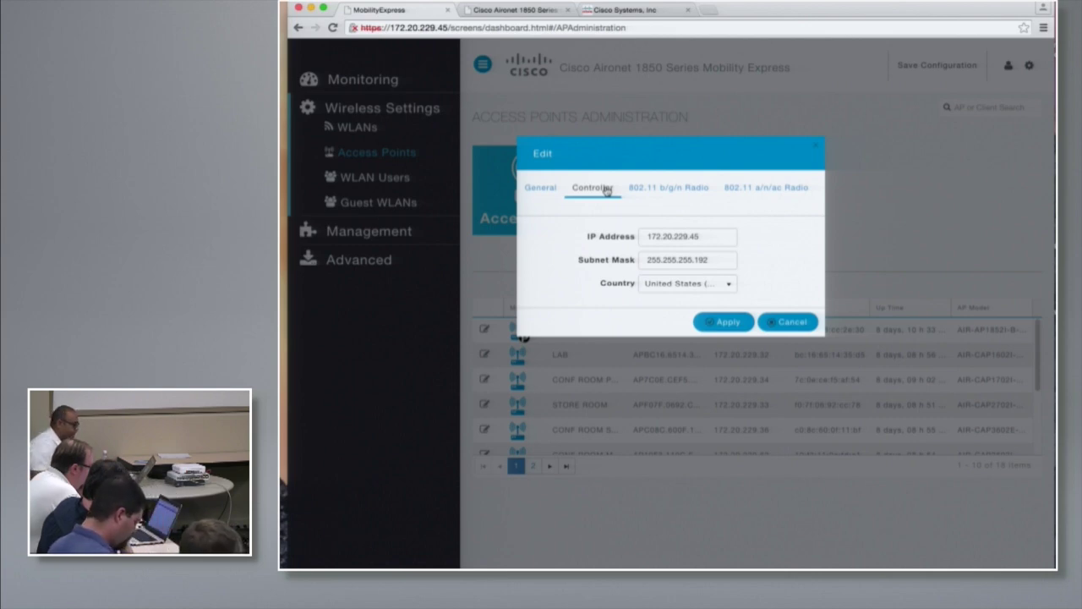
click(701, 189)
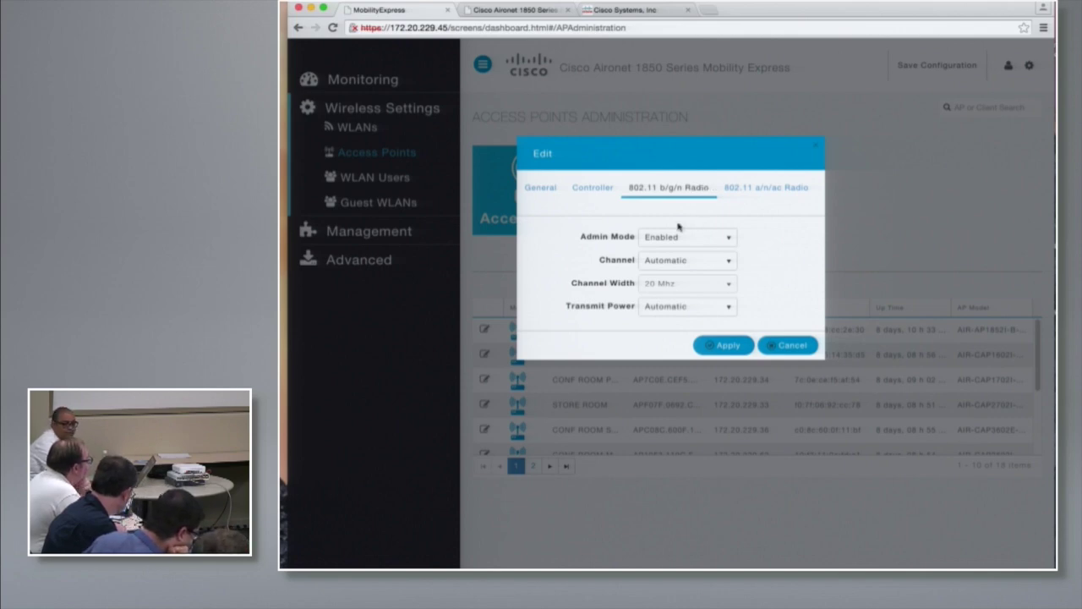
click(794, 191)
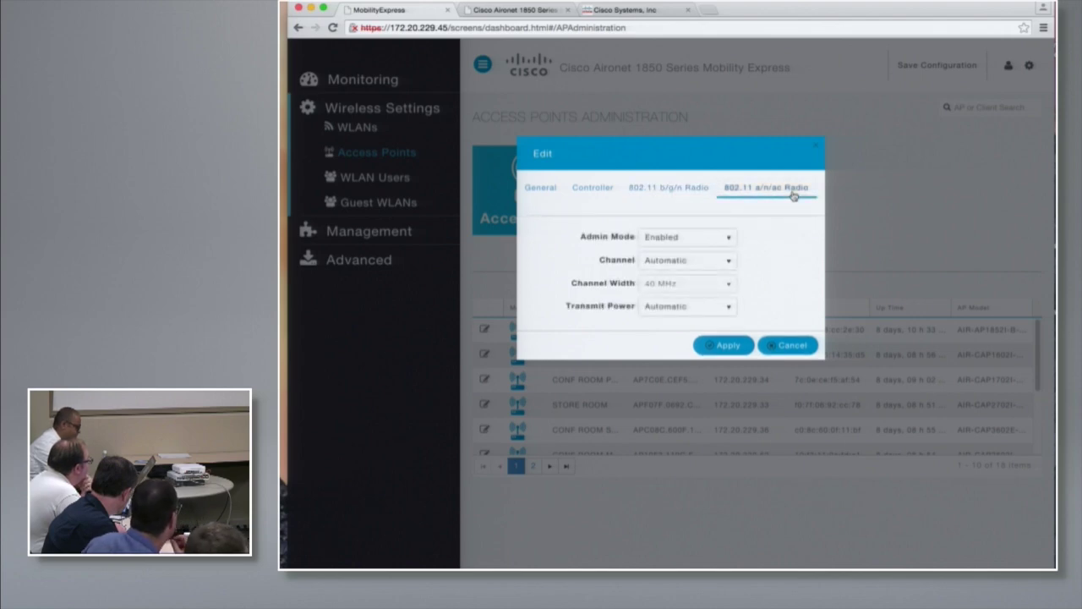
click(792, 347)
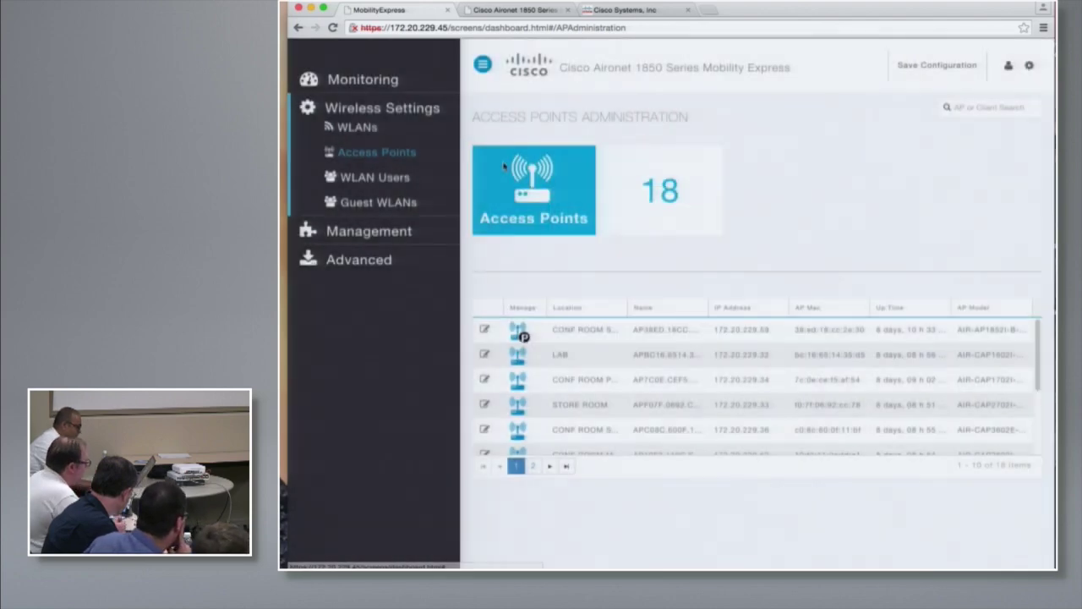
Open Guest WLANs, showing 2 enabled with the Welcome to Guest Portal headline, and expand Management
click(393, 204)
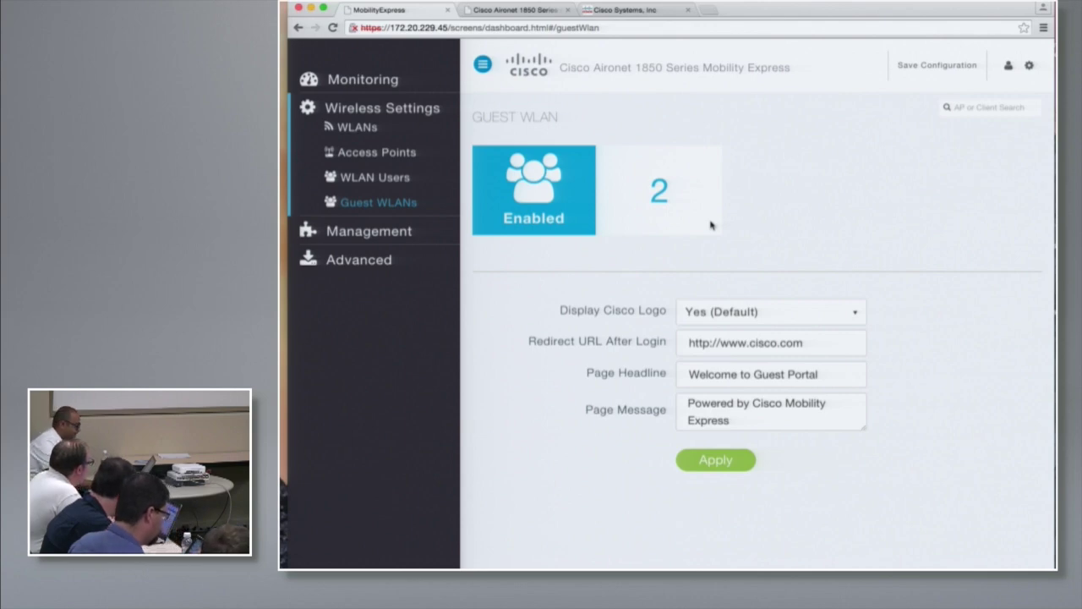
click(393, 234)
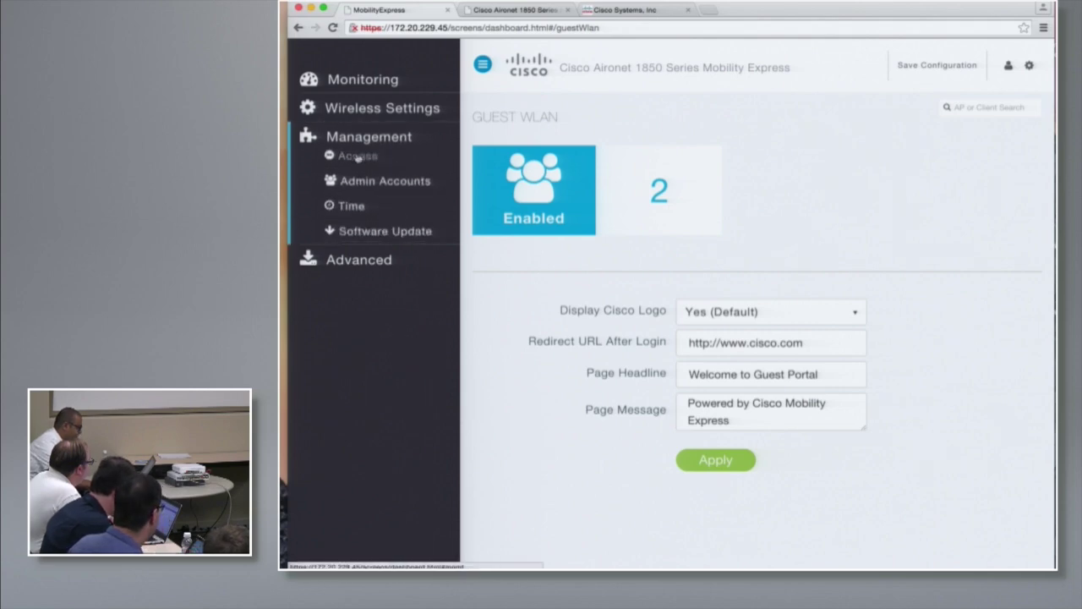
Show the Management Access page, then the System Information summary (AIR-AP1852I-B-K9, software 8.1.121.0, 60% memory)
click(357, 157)
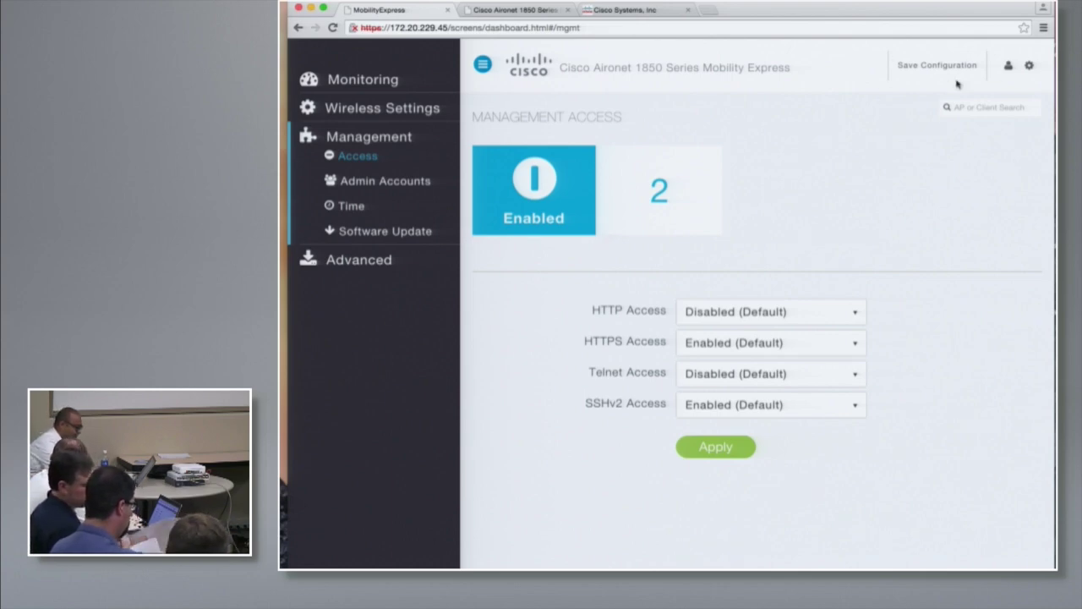
click(1030, 67)
click(995, 92)
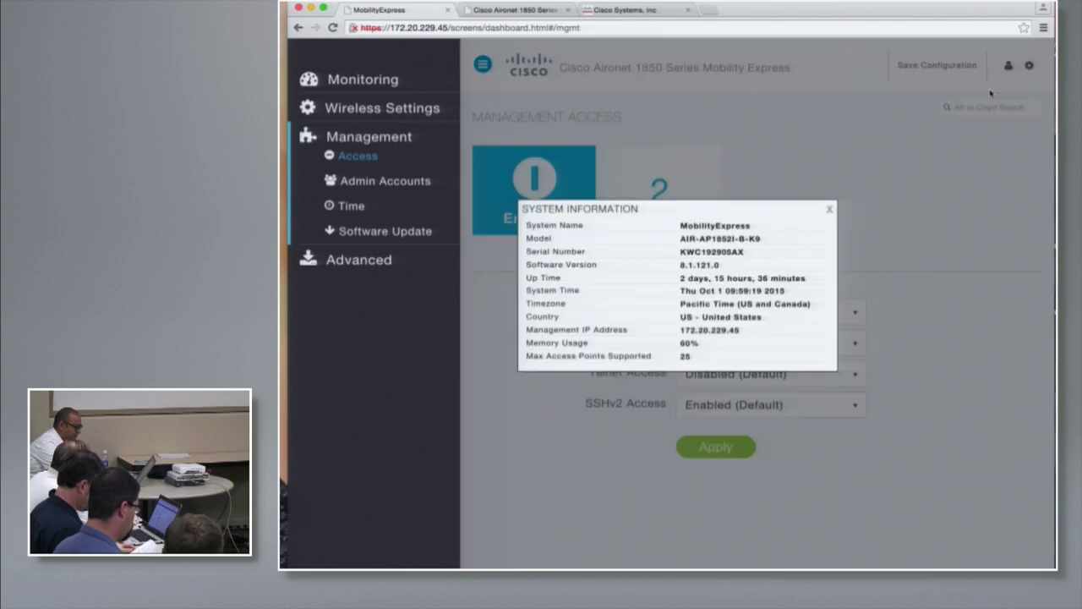